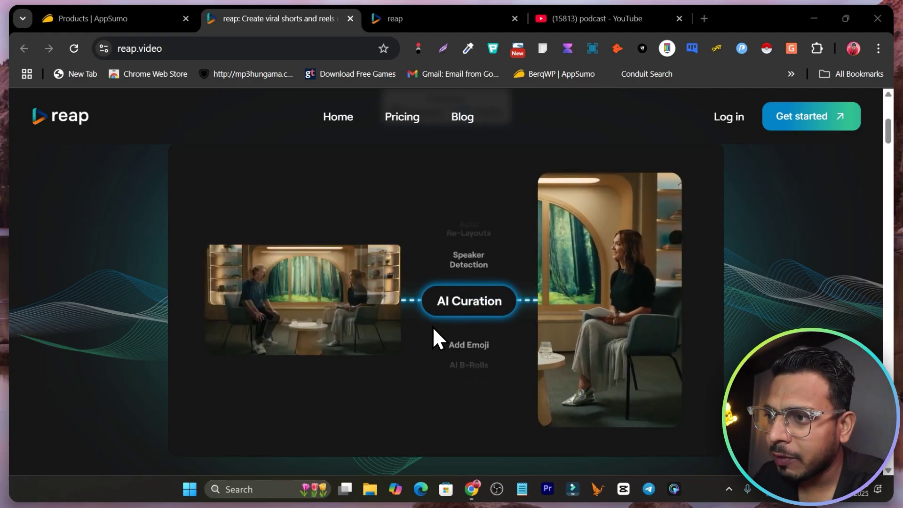
- Examine the reap homepage from its headline down to the AI clip curation and caption presets features
{"action": "scroll", "coordinate": [440, 329], "scroll_direction": "up", "scroll_amount": 5}
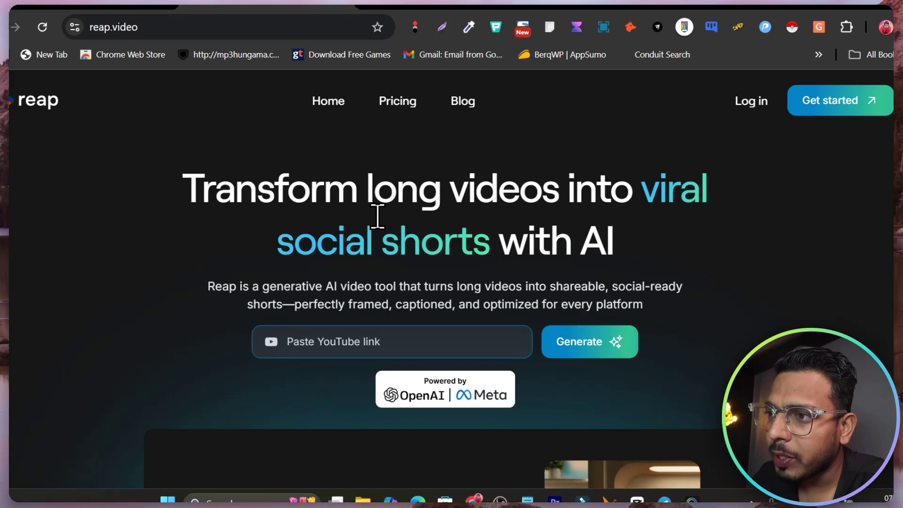
{"action": "left_click_drag", "start_coordinate": [367, 187], "coordinate": [488, 242]}
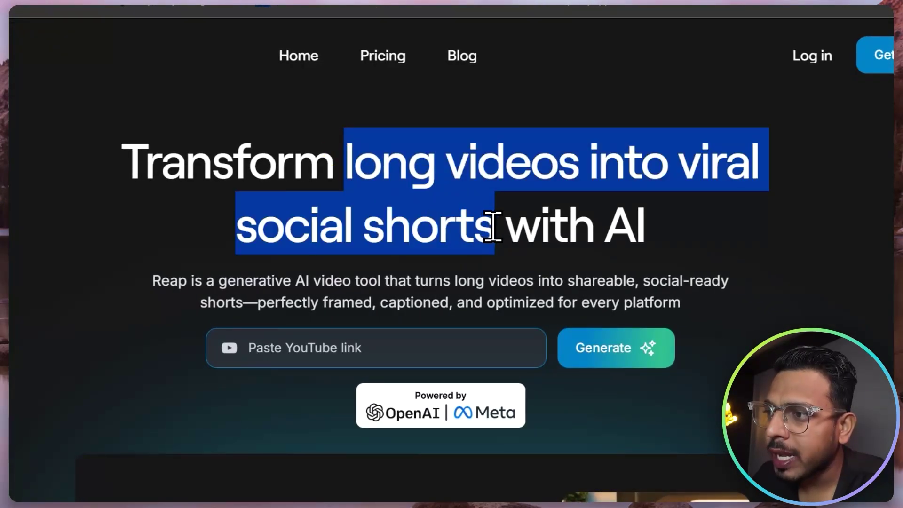
{"action": "scroll", "coordinate": [492, 226], "scroll_direction": "down", "scroll_amount": 6}
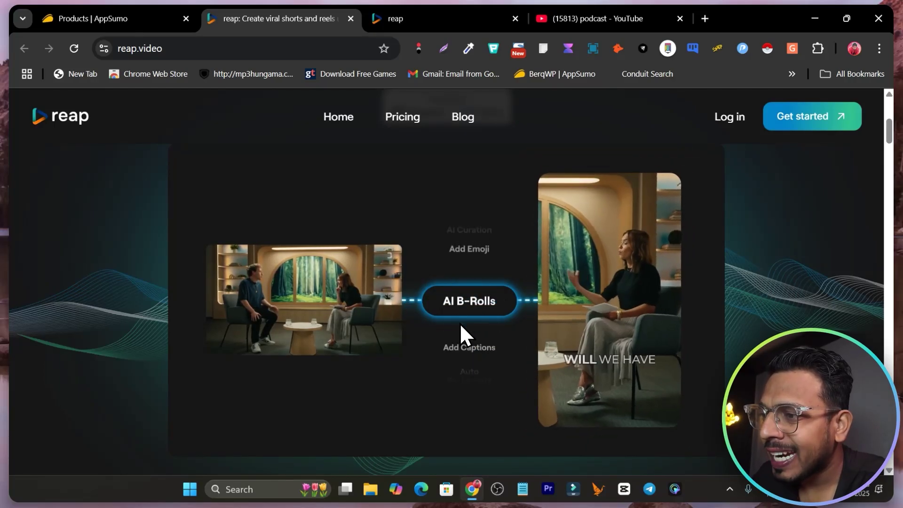
{"action": "scroll", "coordinate": [459, 323], "scroll_direction": "down", "scroll_amount": 2}
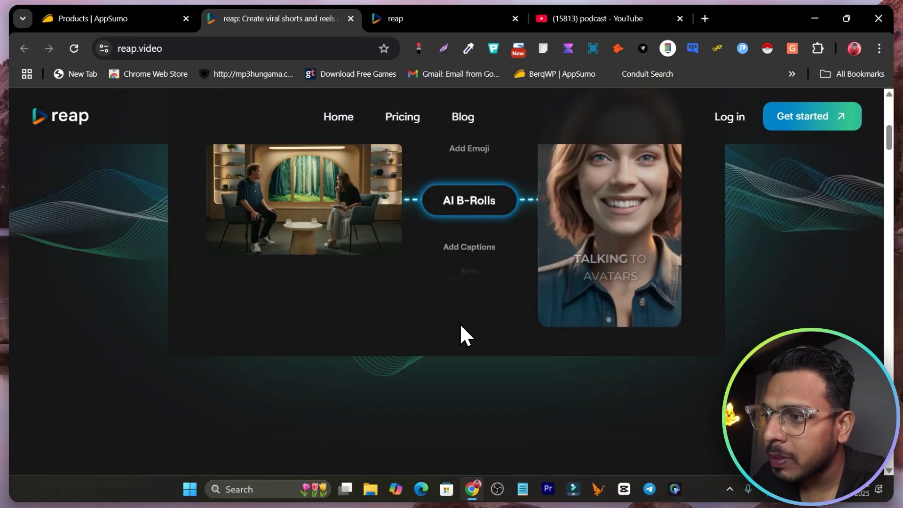
{"action": "scroll", "coordinate": [459, 323], "scroll_direction": "down", "scroll_amount": 10}
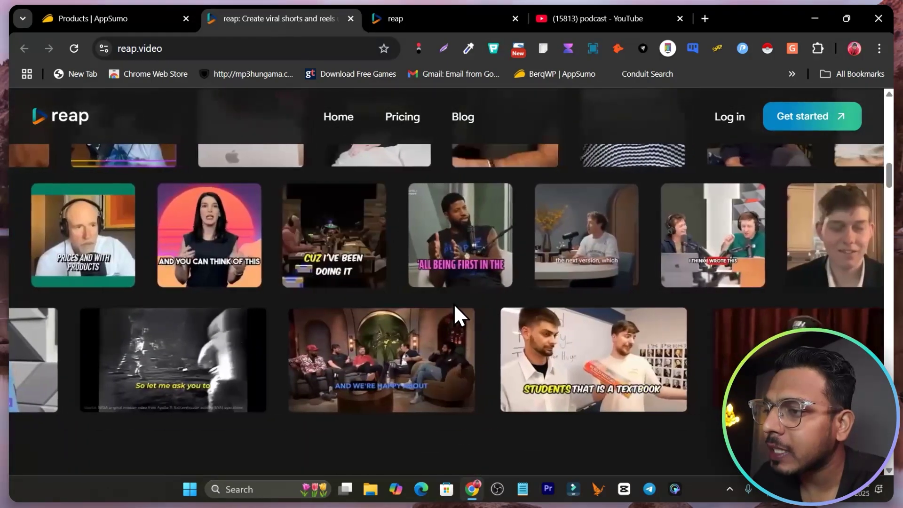
{"action": "scroll", "coordinate": [454, 306], "scroll_direction": "down", "scroll_amount": 13}
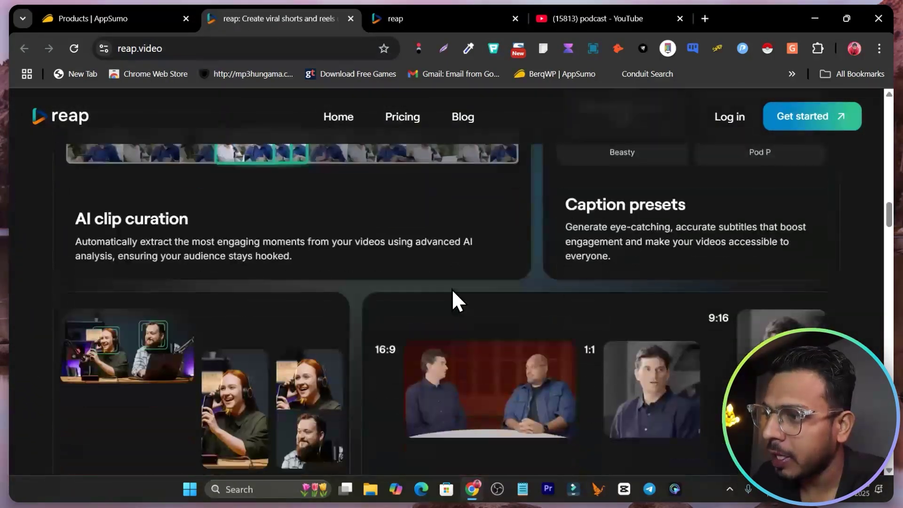
{"action": "scroll", "coordinate": [478, 296], "scroll_direction": "up", "scroll_amount": 4}
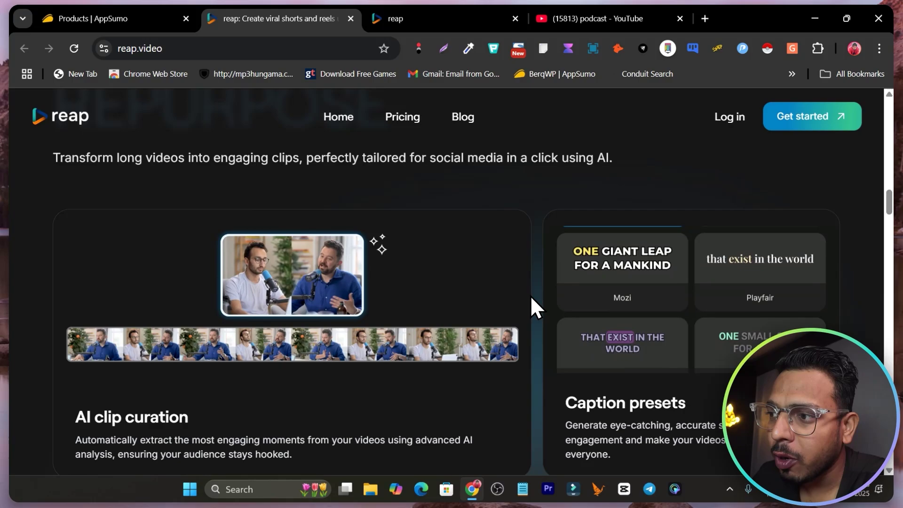
{"action": "scroll", "coordinate": [532, 295], "scroll_direction": "down", "scroll_amount": 1}
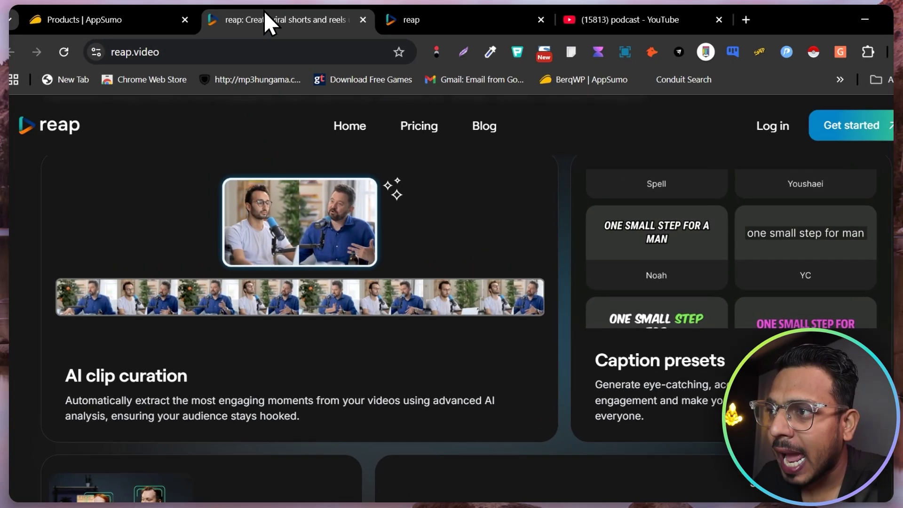
- Switch to the reap web app, view the Connect Socials settings, and open the content calendar
{"action": "left_click", "coordinate": [445, 19]}
{"action": "left_click", "coordinate": [90, 314]}
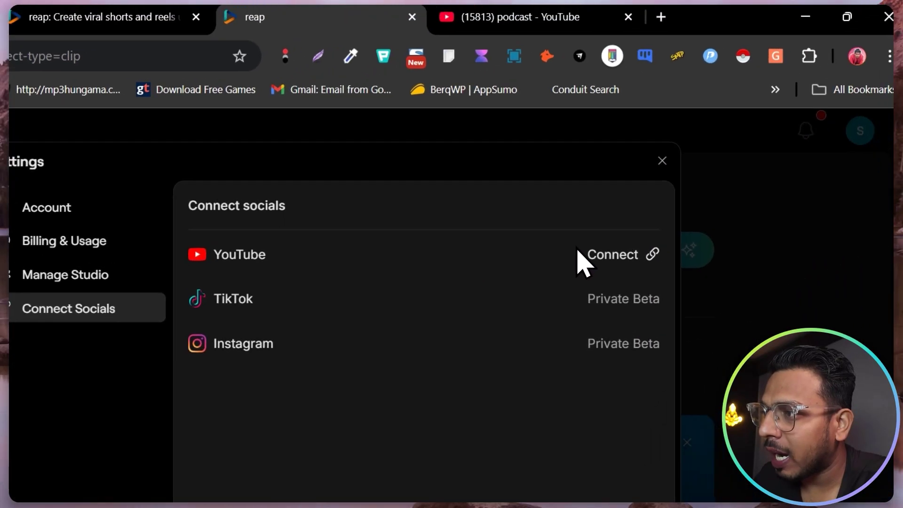
{"action": "left_click", "coordinate": [662, 161]}
{"action": "left_click", "coordinate": [68, 259]}
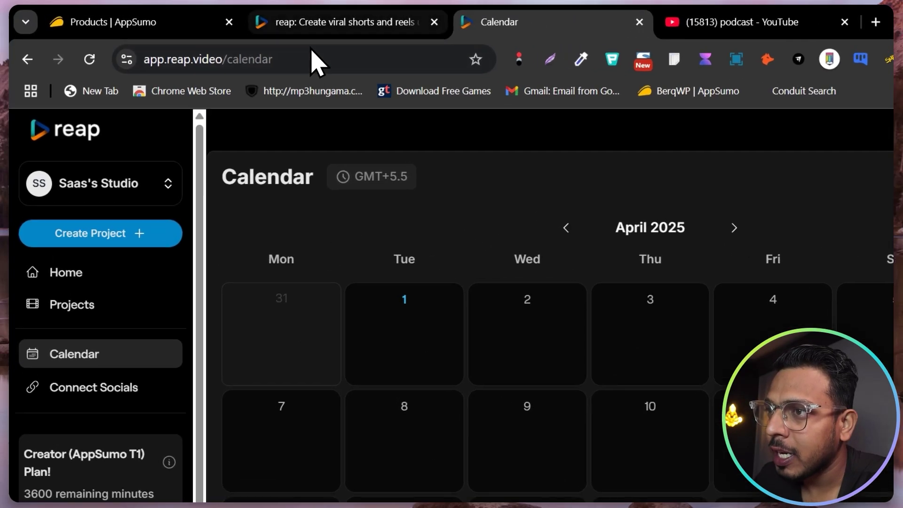
- Return to the reap homepage and examine auto speaker detection, aspect ratios and the Edit section's features
{"action": "left_click", "coordinate": [255, 15]}
{"action": "scroll", "coordinate": [437, 329], "scroll_direction": "down", "scroll_amount": 10}
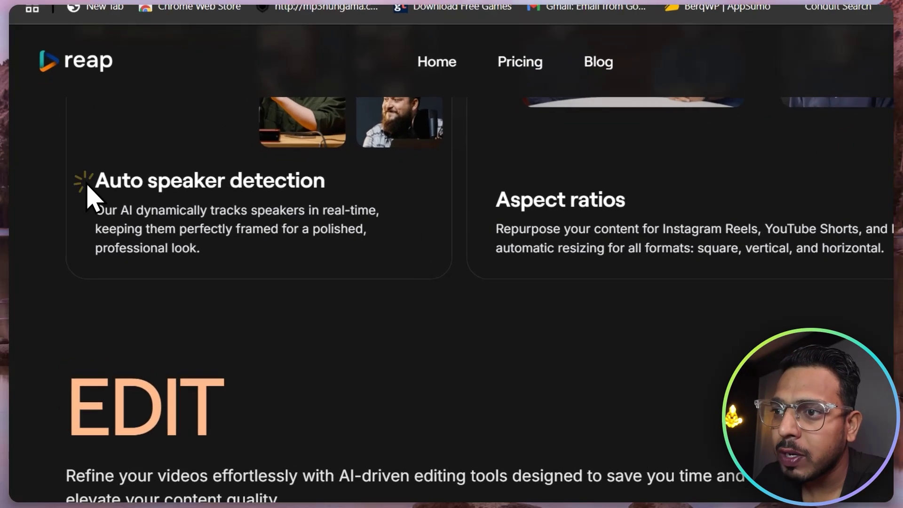
{"action": "left_click_drag", "start_coordinate": [74, 208], "coordinate": [208, 218]}
{"action": "scroll", "coordinate": [320, 226], "scroll_direction": "up", "scroll_amount": 4}
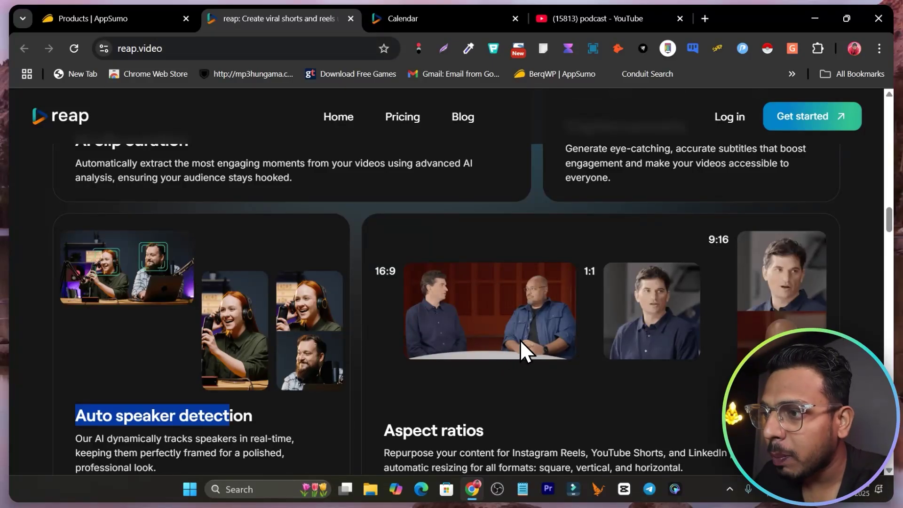
{"action": "scroll", "coordinate": [520, 340], "scroll_direction": "down", "scroll_amount": 8}
{"action": "scroll", "coordinate": [304, 295], "scroll_direction": "down", "scroll_amount": 9}
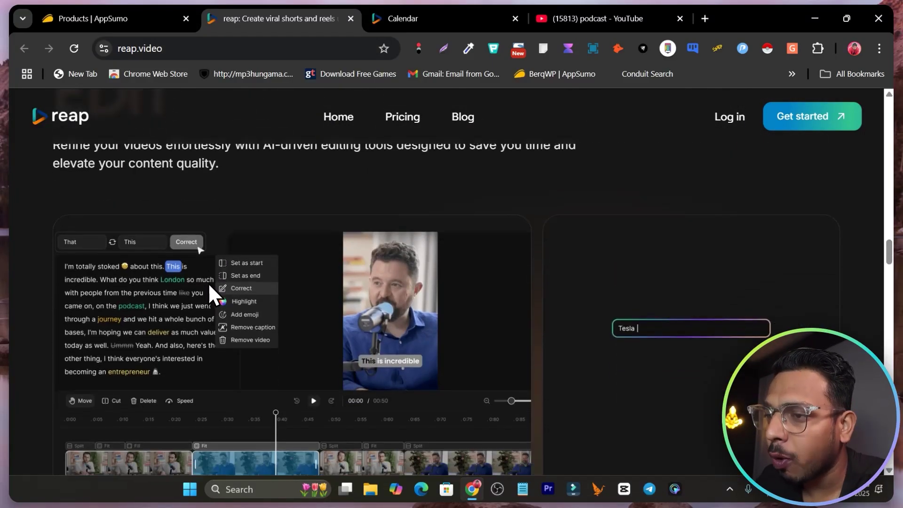
{"action": "scroll", "coordinate": [620, 289], "scroll_direction": "down", "scroll_amount": 6}
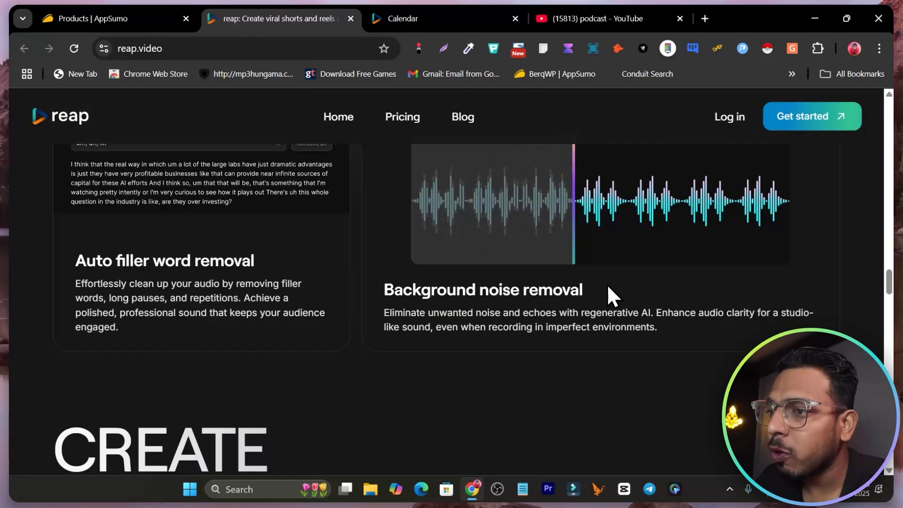
- Examine the Create section's AI video translation, AI voice dub and raw to final edit features
{"action": "scroll", "coordinate": [545, 209], "scroll_direction": "down", "scroll_amount": 7}
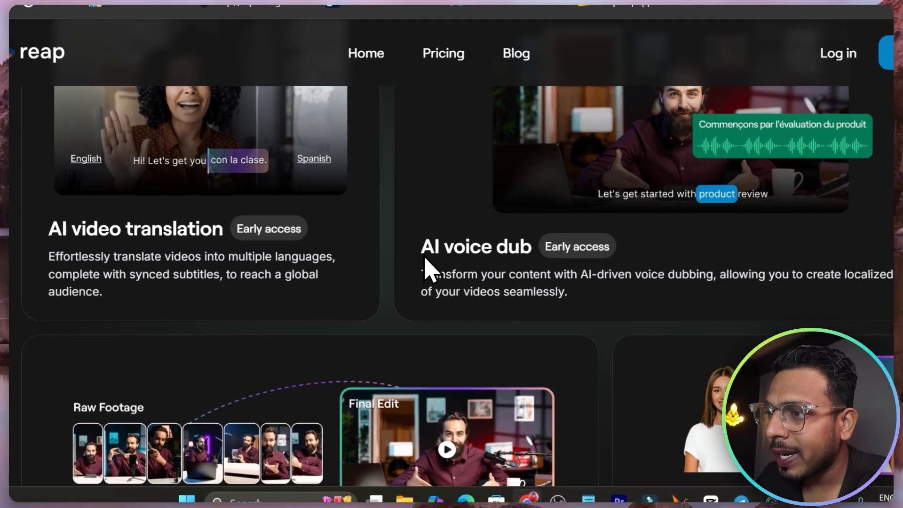
{"action": "left_click_drag", "start_coordinate": [383, 278], "coordinate": [474, 280]}
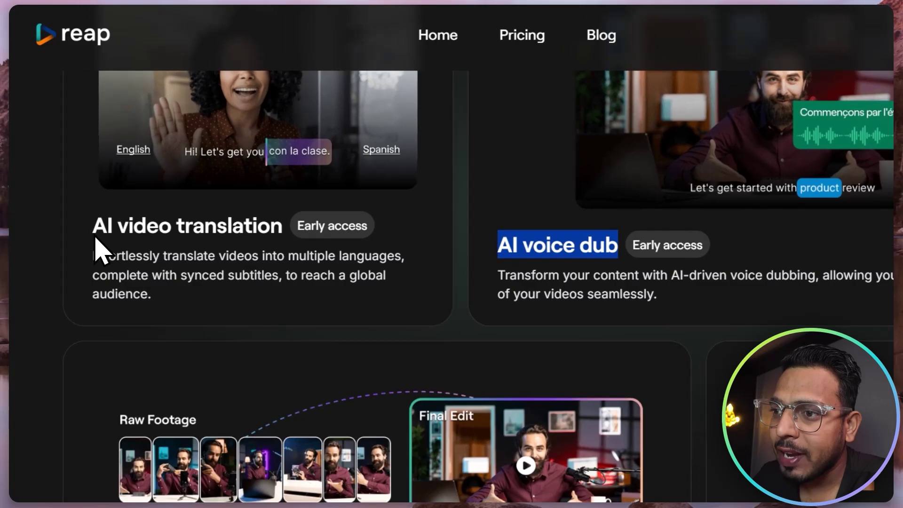
{"action": "left_click_drag", "start_coordinate": [17, 216], "coordinate": [207, 223]}
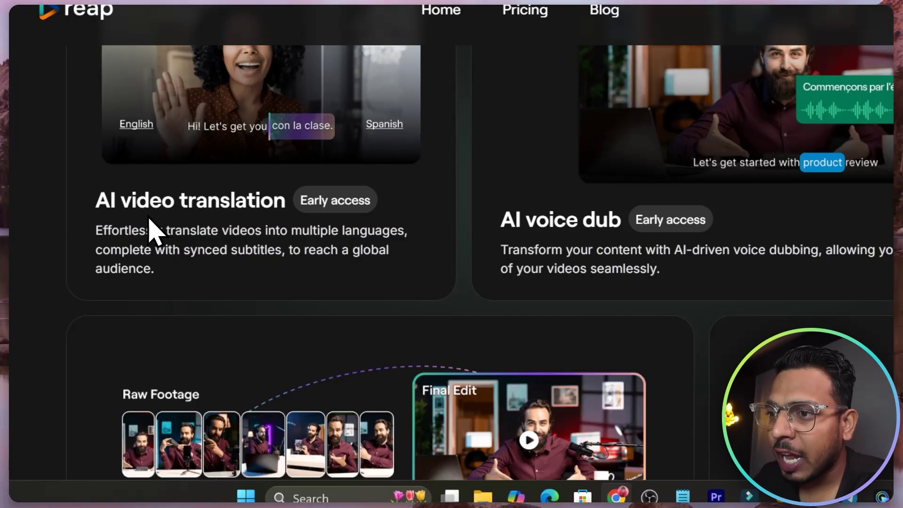
{"action": "left_click_drag", "start_coordinate": [94, 201], "coordinate": [236, 210]}
{"action": "scroll", "coordinate": [377, 252], "scroll_direction": "down", "scroll_amount": 10}
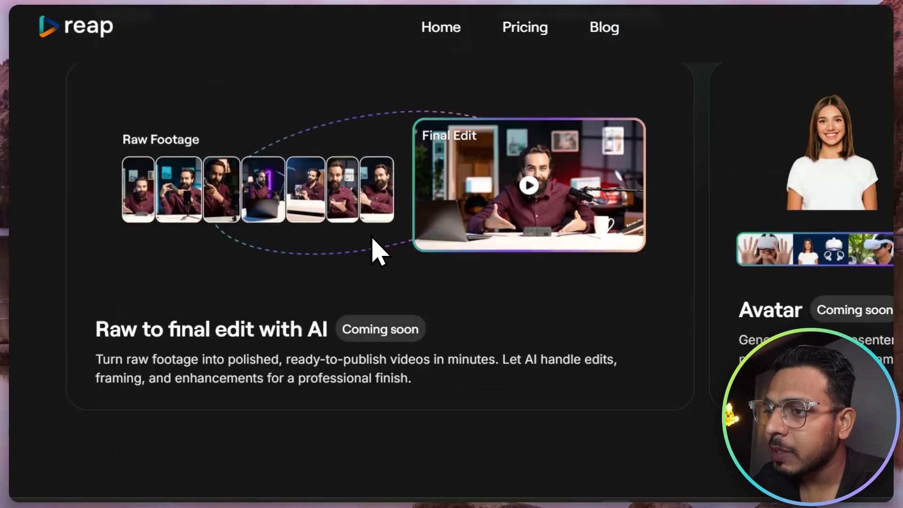
{"action": "scroll", "coordinate": [367, 275], "scroll_direction": "up", "scroll_amount": 4}
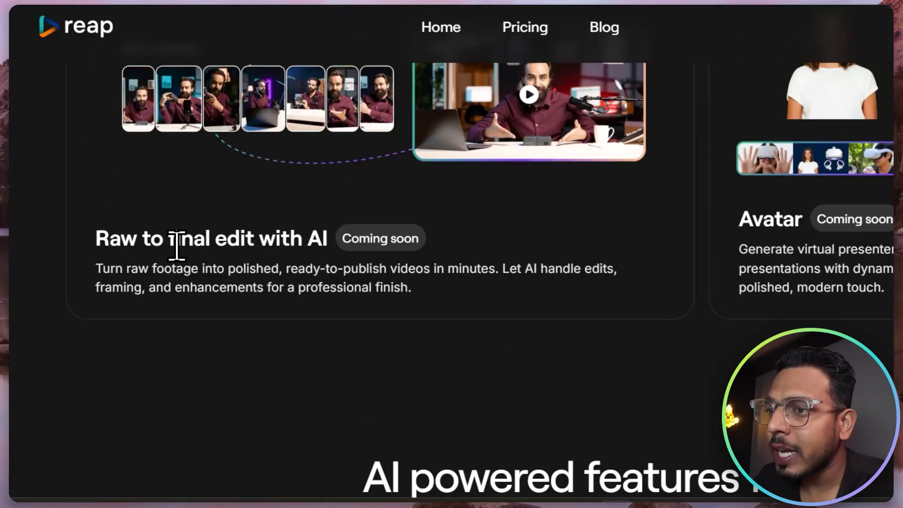
{"action": "left_click_drag", "start_coordinate": [127, 243], "coordinate": [302, 250]}
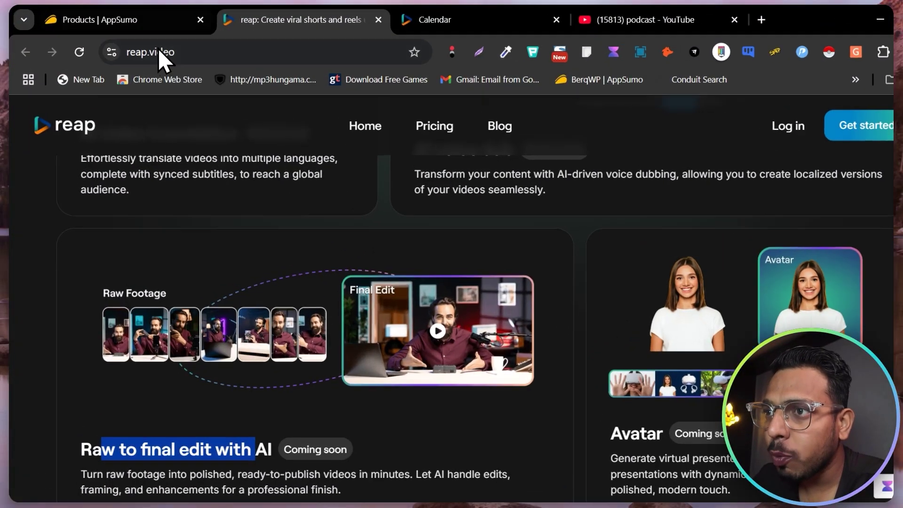
- Switch to AppSumo, open reap's product page, and compare the access periods of its license tiers
{"action": "left_click", "coordinate": [167, 20]}
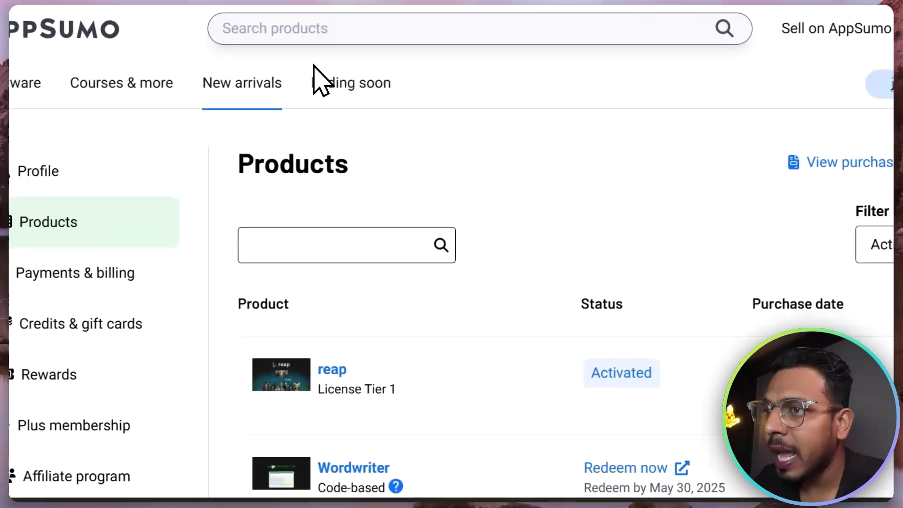
{"action": "left_click", "coordinate": [335, 371]}
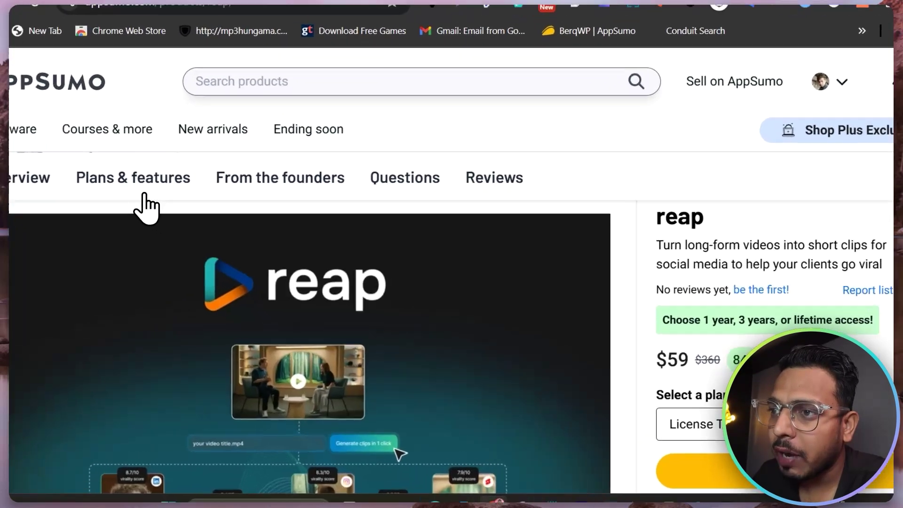
{"action": "left_click", "coordinate": [144, 194]}
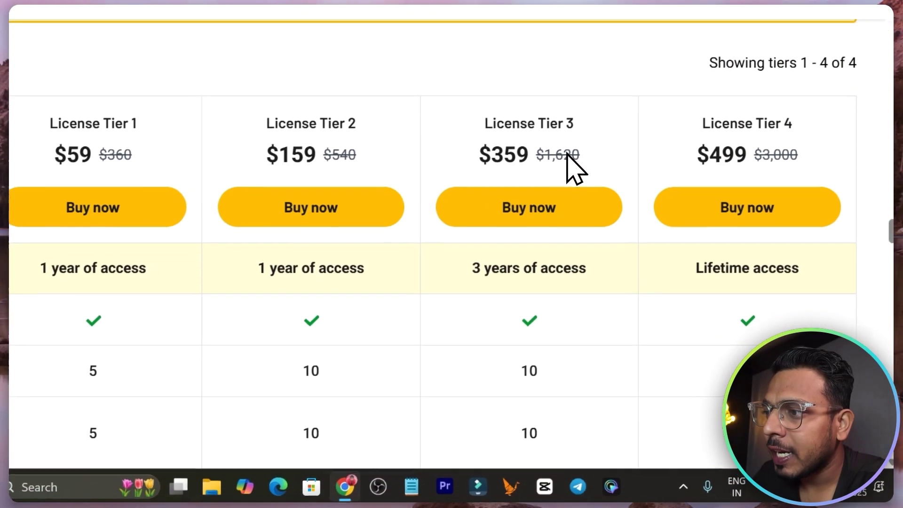
{"action": "left_click_drag", "start_coordinate": [591, 275], "coordinate": [499, 270]}
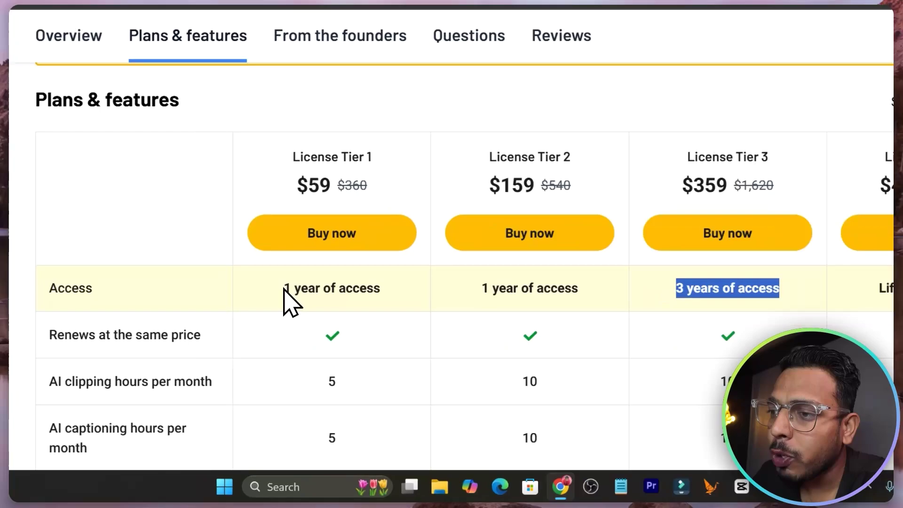
{"action": "left_click_drag", "start_coordinate": [241, 326], "coordinate": [295, 330]}
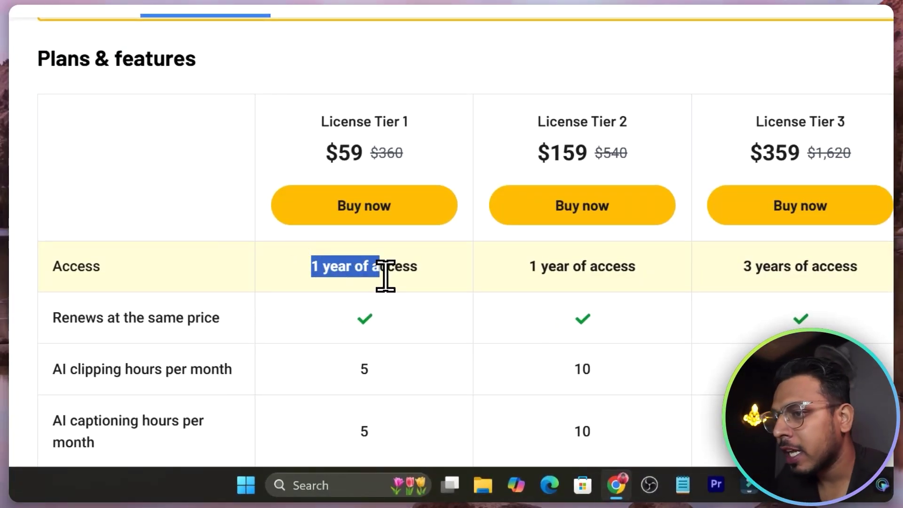
- Compare the license tiers' monthly hour allowances, upload quality, 4K export, team collaboration and advanced AI tools
{"action": "scroll", "coordinate": [478, 292], "scroll_direction": "down", "scroll_amount": 8}
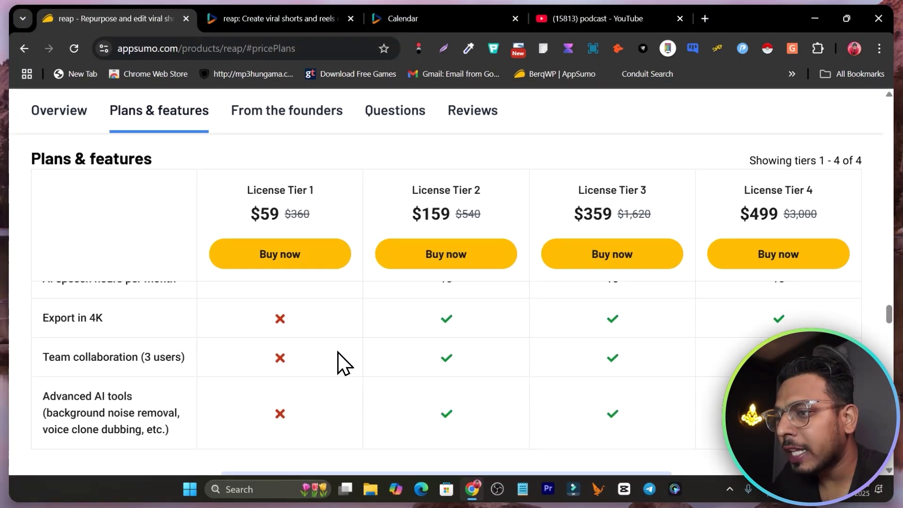
{"action": "scroll", "coordinate": [340, 367], "scroll_direction": "down", "scroll_amount": 2}
{"action": "scroll", "coordinate": [367, 382], "scroll_direction": "up", "scroll_amount": 5}
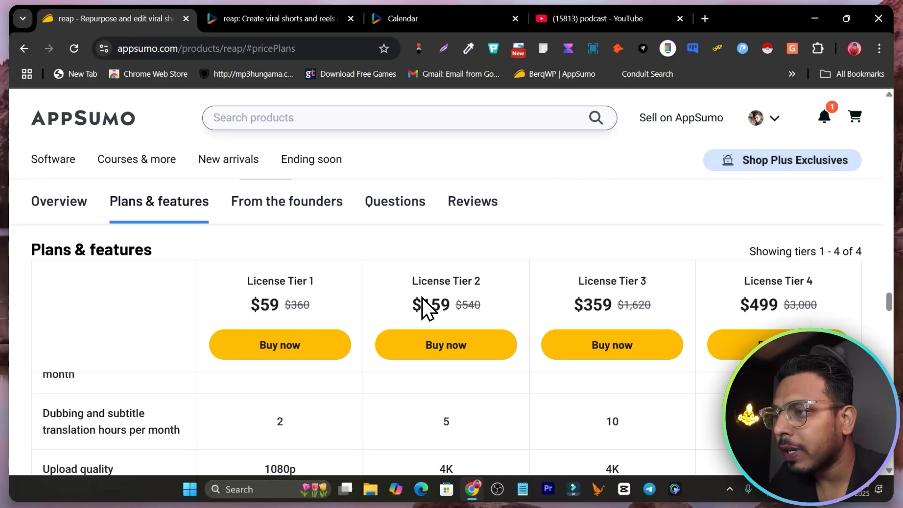
{"action": "scroll", "coordinate": [641, 372], "scroll_direction": "up", "scroll_amount": 3}
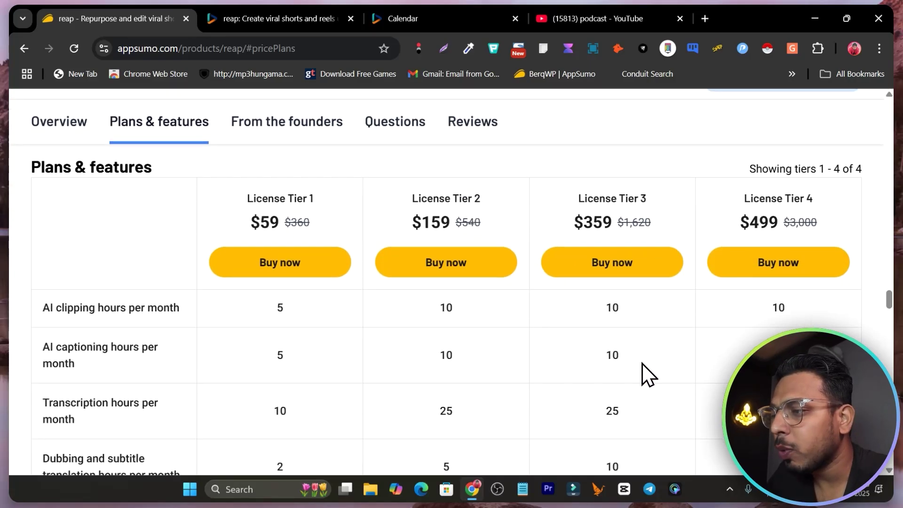
{"action": "scroll", "coordinate": [642, 368], "scroll_direction": "down", "scroll_amount": 3}
{"action": "scroll", "coordinate": [642, 368], "scroll_direction": "up", "scroll_amount": 3}
{"action": "scroll", "coordinate": [640, 377], "scroll_direction": "down", "scroll_amount": 1}
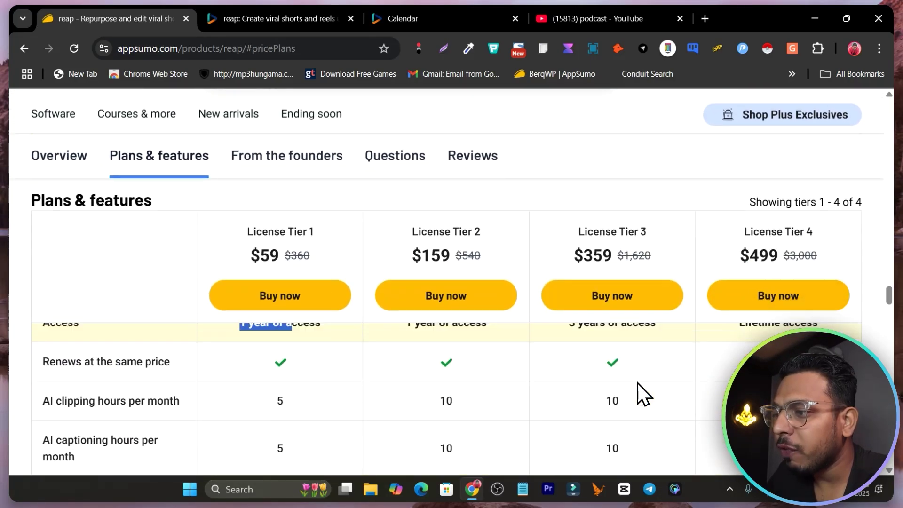
{"action": "scroll", "coordinate": [673, 353], "scroll_direction": "up", "scroll_amount": 3}
{"action": "scroll", "coordinate": [704, 371], "scroll_direction": "down", "scroll_amount": 3}
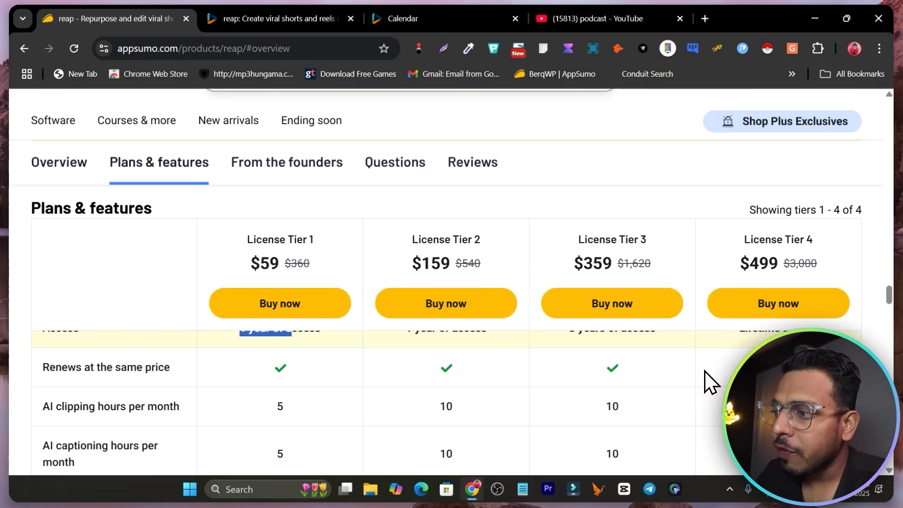
- Review the Tier 4 lifetime access offer and the deal terms, and return to the product overview
{"action": "left_click", "coordinate": [751, 335]}
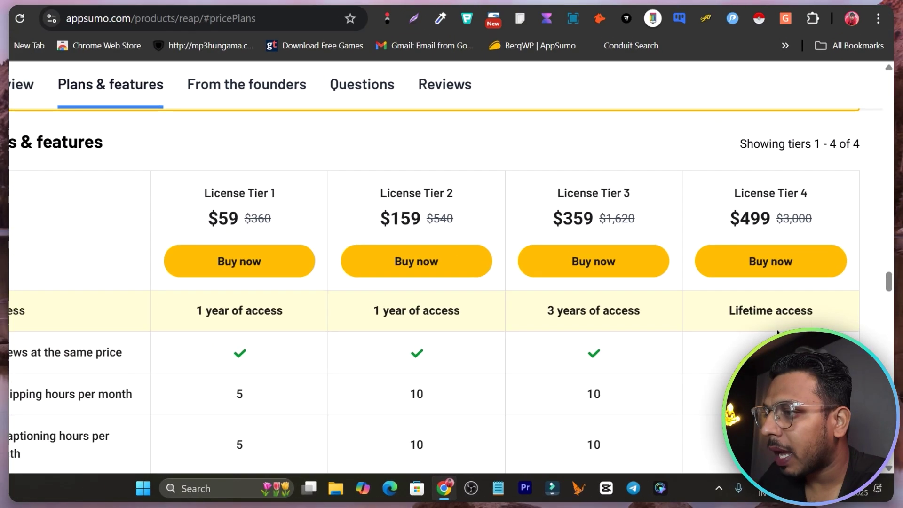
{"action": "scroll", "coordinate": [723, 147], "scroll_direction": "down", "scroll_amount": 3}
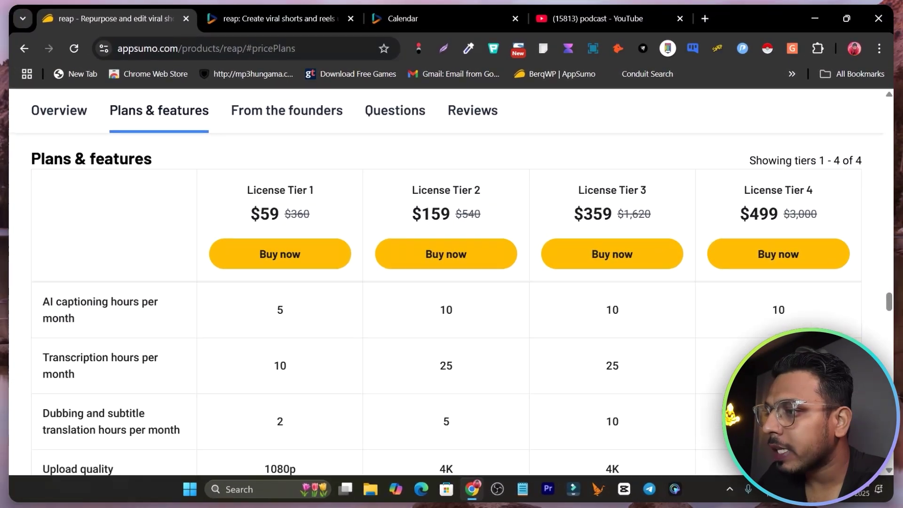
{"action": "scroll", "coordinate": [451, 377], "scroll_direction": "down", "scroll_amount": 8}
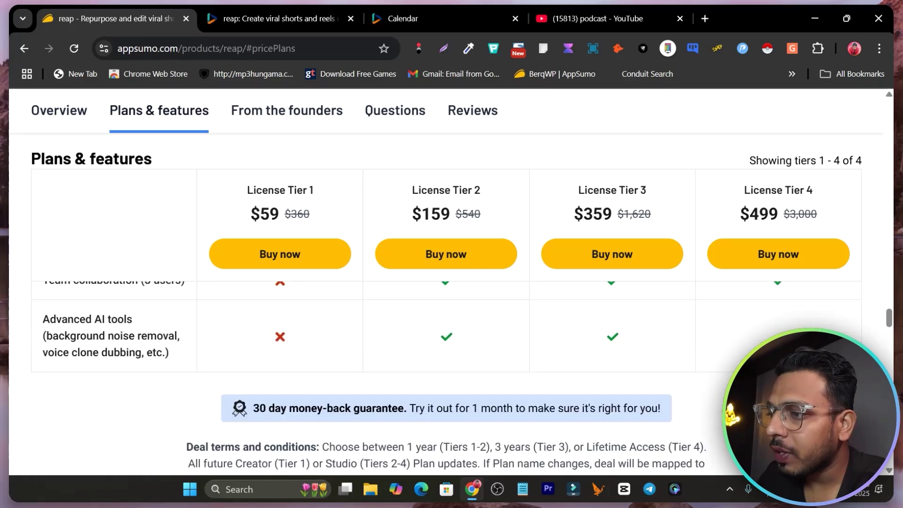
{"action": "scroll", "coordinate": [688, 401], "scroll_direction": "up", "scroll_amount": 20}
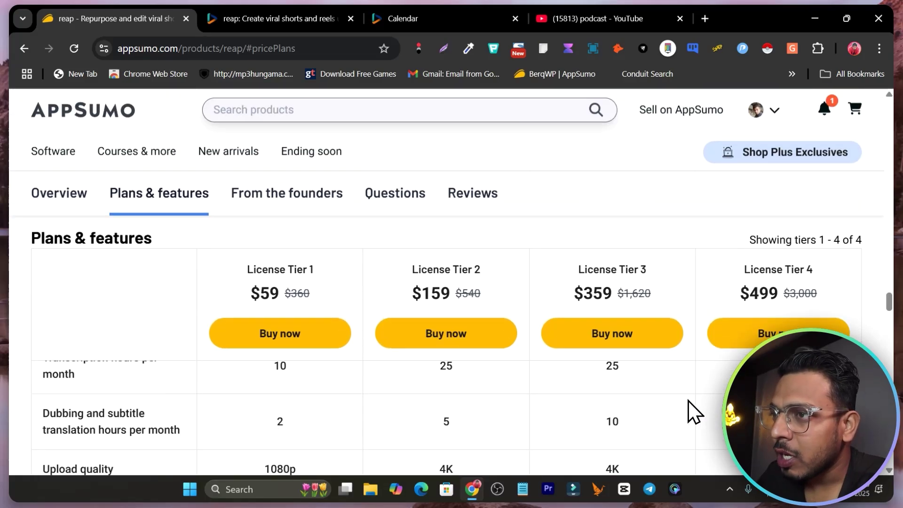
{"action": "scroll", "coordinate": [548, 324], "scroll_direction": "up", "scroll_amount": 15}
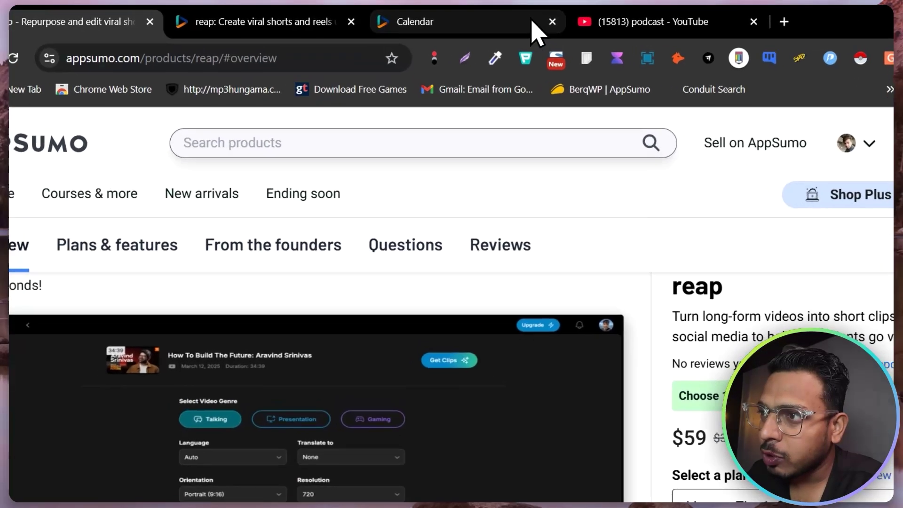
- Switch to the reap app, open its home dashboard and start a new Create Clips project
{"action": "left_click", "coordinate": [437, 18]}
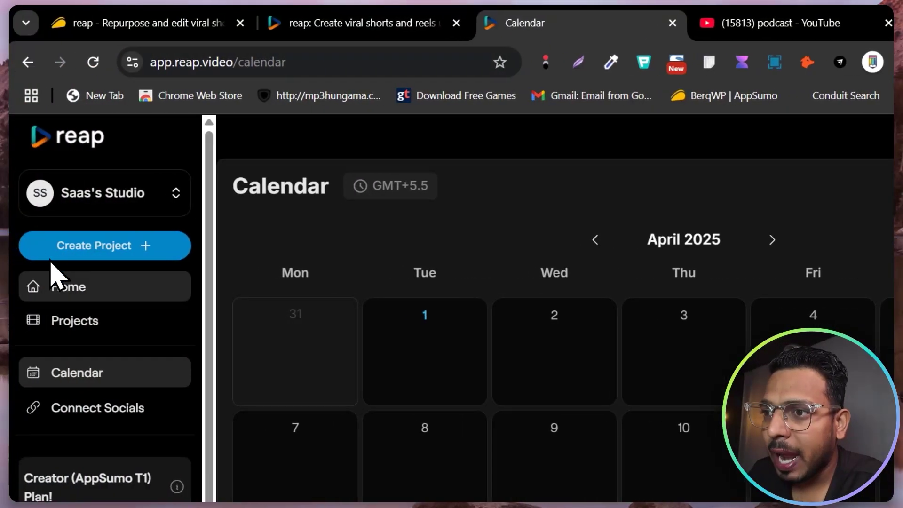
{"action": "left_click", "coordinate": [101, 288]}
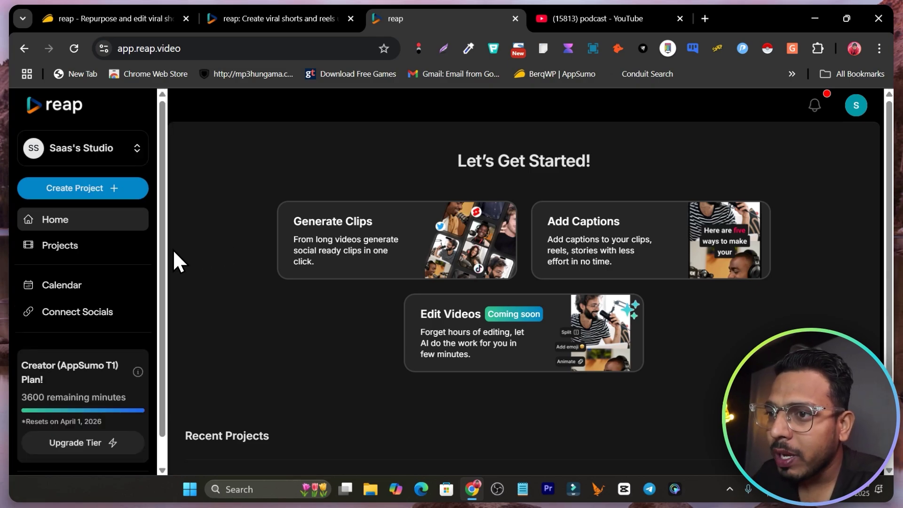
{"action": "scroll", "coordinate": [160, 261], "scroll_direction": "down", "scroll_amount": 1}
{"action": "scroll", "coordinate": [264, 287], "scroll_direction": "down", "scroll_amount": 2}
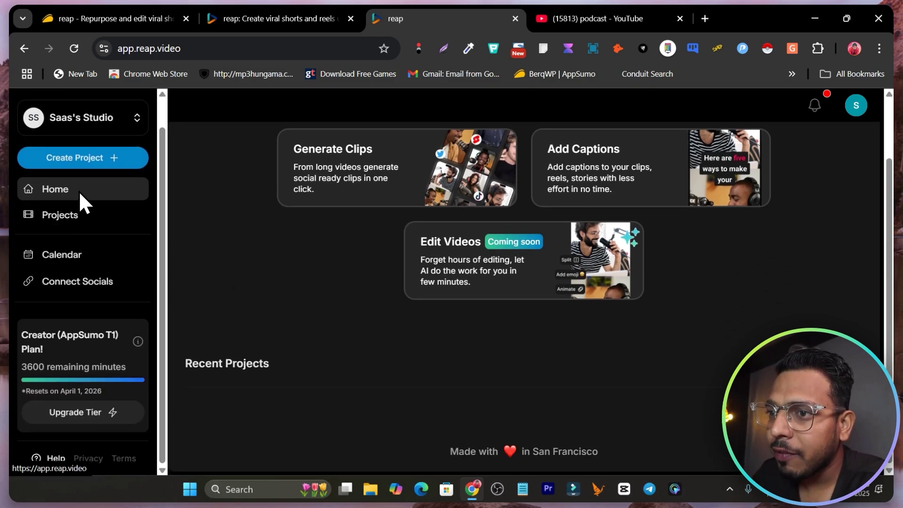
{"action": "scroll", "coordinate": [118, 261], "scroll_direction": "up", "scroll_amount": 1}
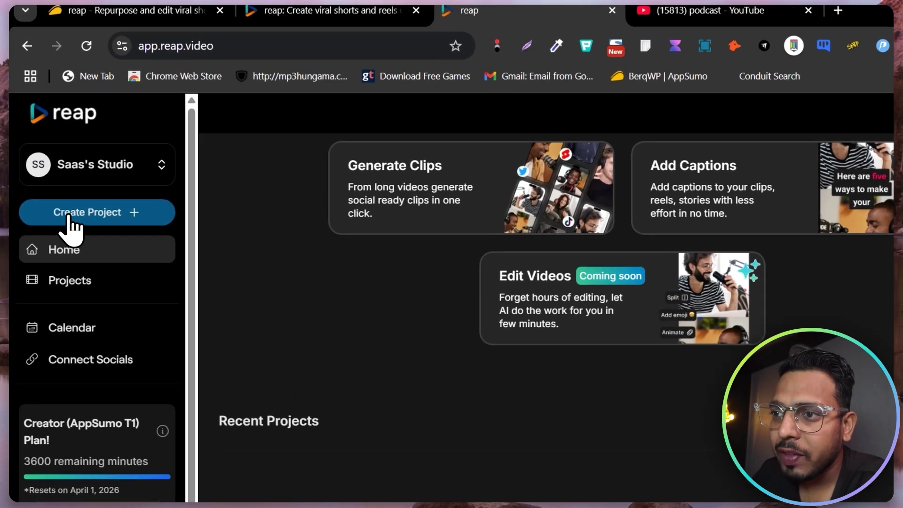
{"action": "left_click", "coordinate": [64, 193]}
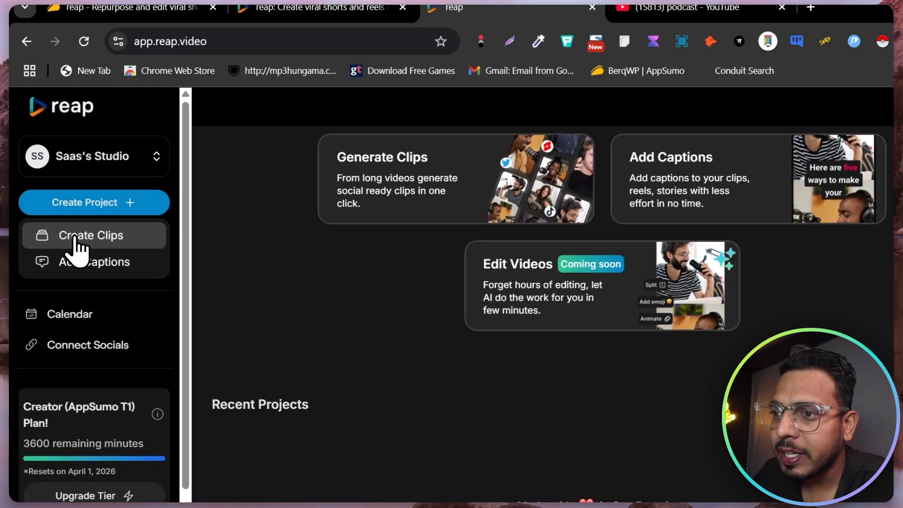
{"action": "left_click", "coordinate": [67, 221]}
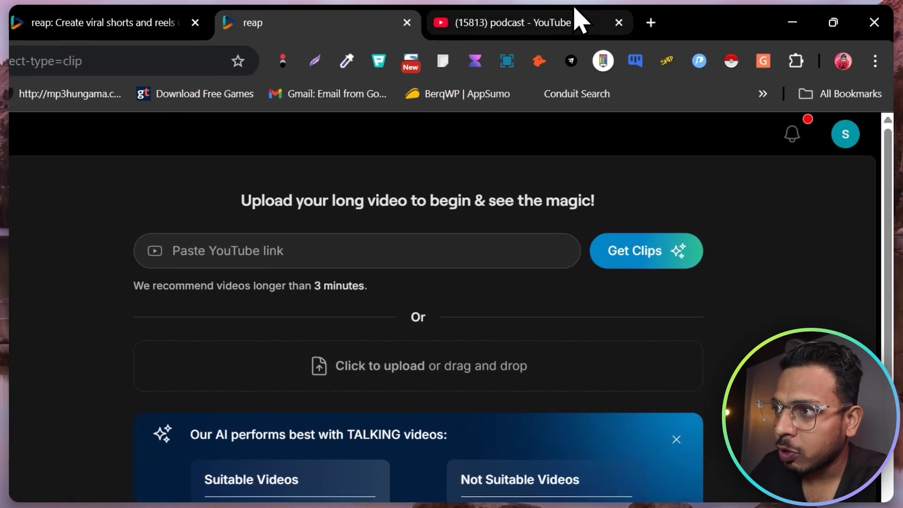
- Copy the YouTube link of the "99% SUCCESSFUL People Think Like This" podcast and submit it to reap for clipping
{"action": "left_click", "coordinate": [652, 18]}
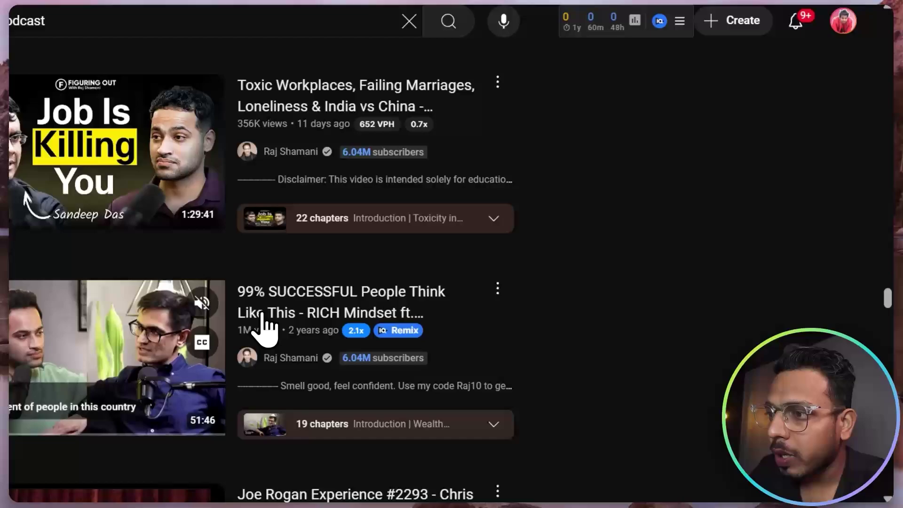
{"action": "right_click", "coordinate": [335, 296]}
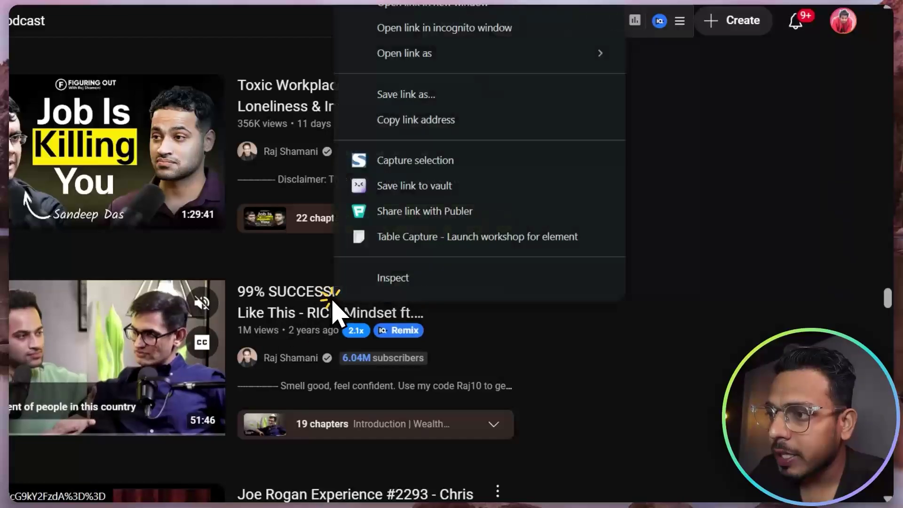
{"action": "left_click", "coordinate": [426, 120]}
{"action": "left_click", "coordinate": [451, 21]}
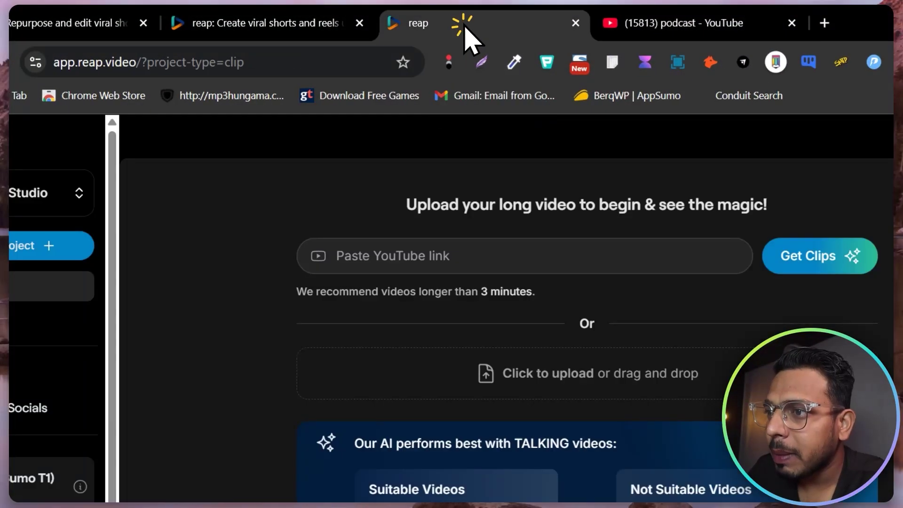
{"action": "left_click", "coordinate": [432, 266]}
{"action": "key", "text": "ctrl+v"}
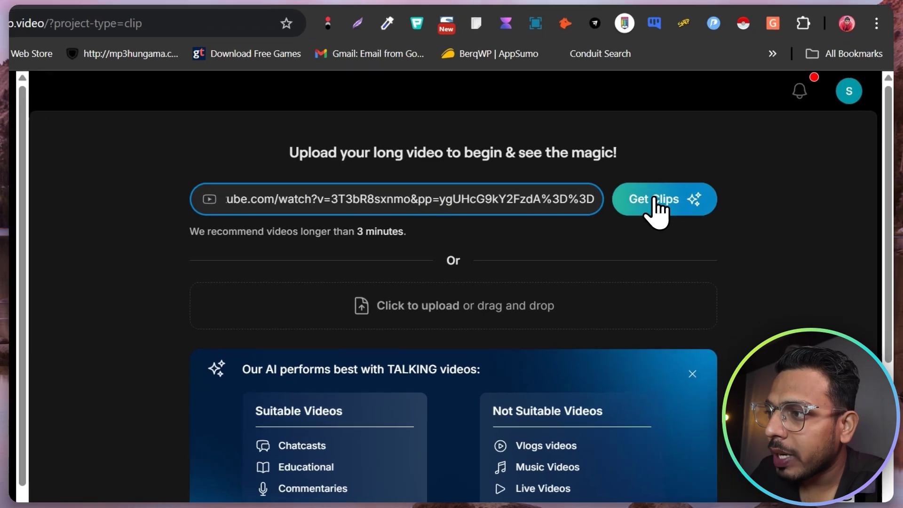
{"action": "left_click", "coordinate": [693, 195]}
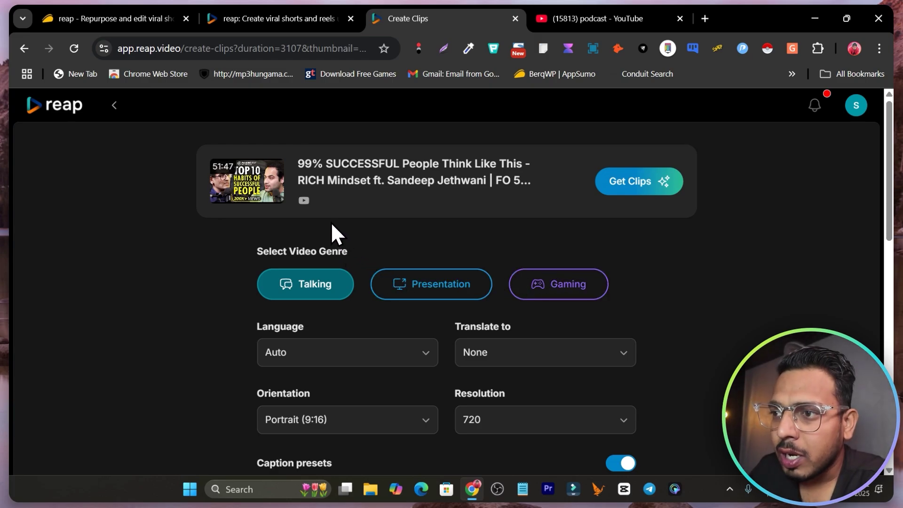
- Look over the video genre options and set the clips' translation language to English
{"action": "scroll", "coordinate": [334, 235], "scroll_direction": "down", "scroll_amount": 3}
{"action": "scroll", "coordinate": [338, 283], "scroll_direction": "up", "scroll_amount": 3}
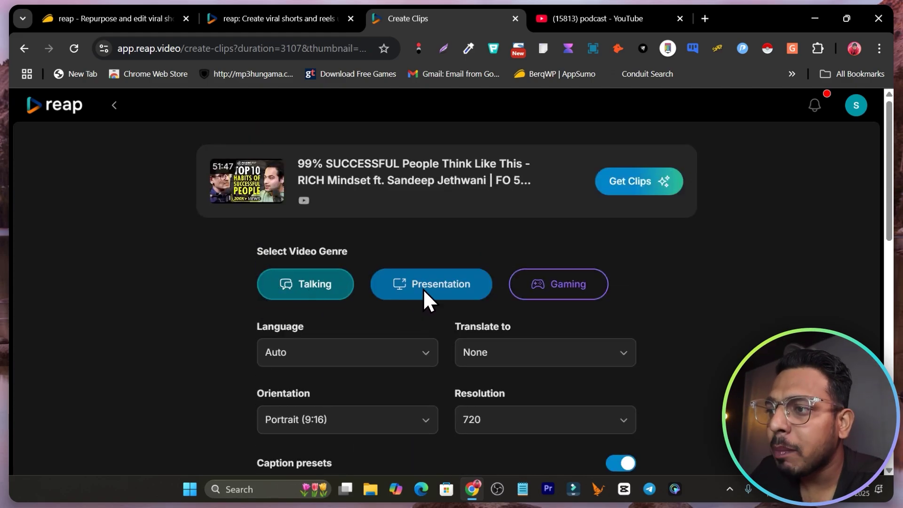
{"action": "scroll", "coordinate": [315, 294], "scroll_direction": "down", "scroll_amount": 2}
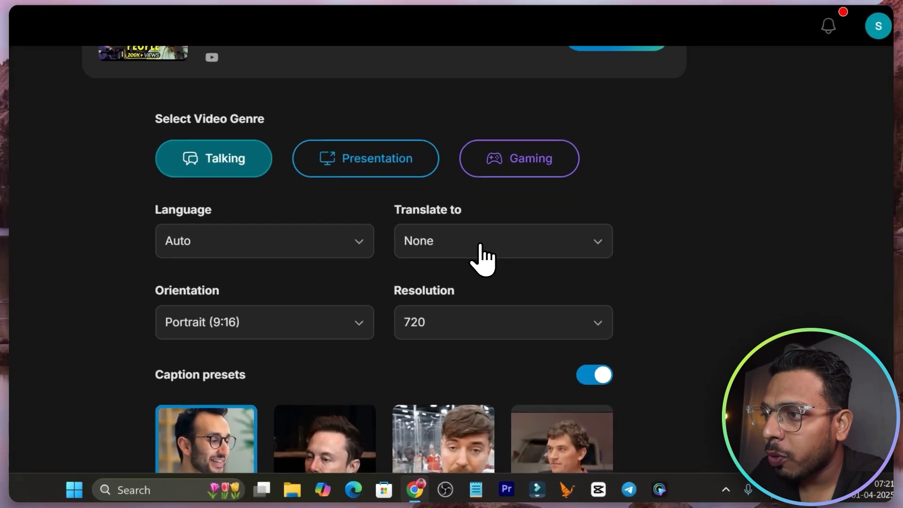
{"action": "left_click", "coordinate": [540, 285]}
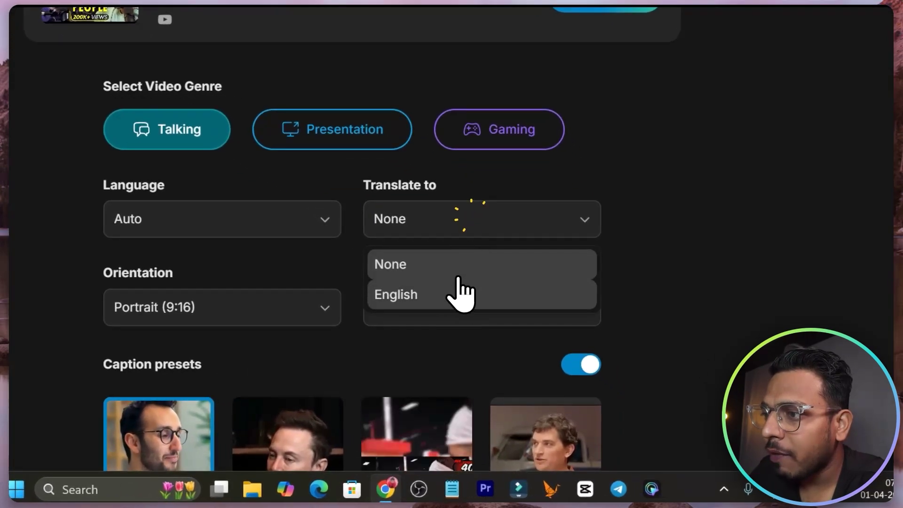
{"action": "left_click", "coordinate": [511, 336]}
{"action": "scroll", "coordinate": [414, 297], "scroll_direction": "down", "scroll_amount": 2}
{"action": "left_click", "coordinate": [458, 134]}
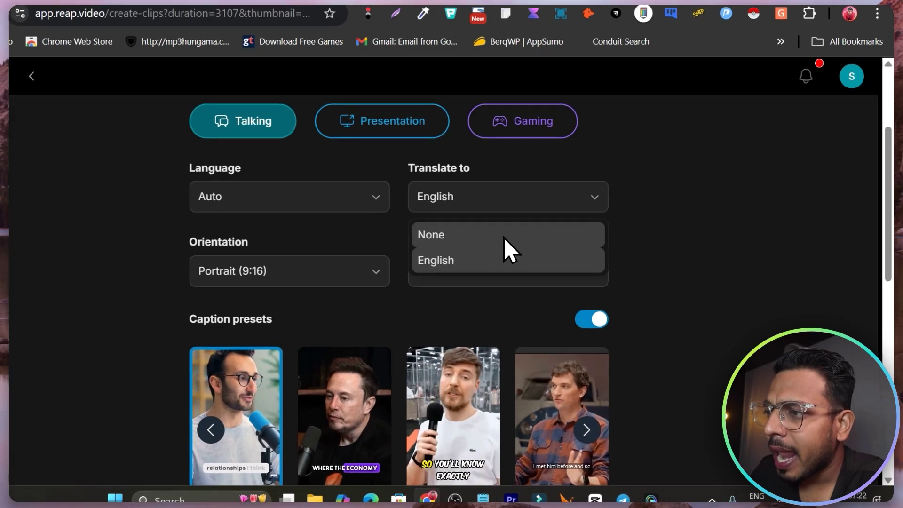
{"action": "left_click", "coordinate": [543, 266]}
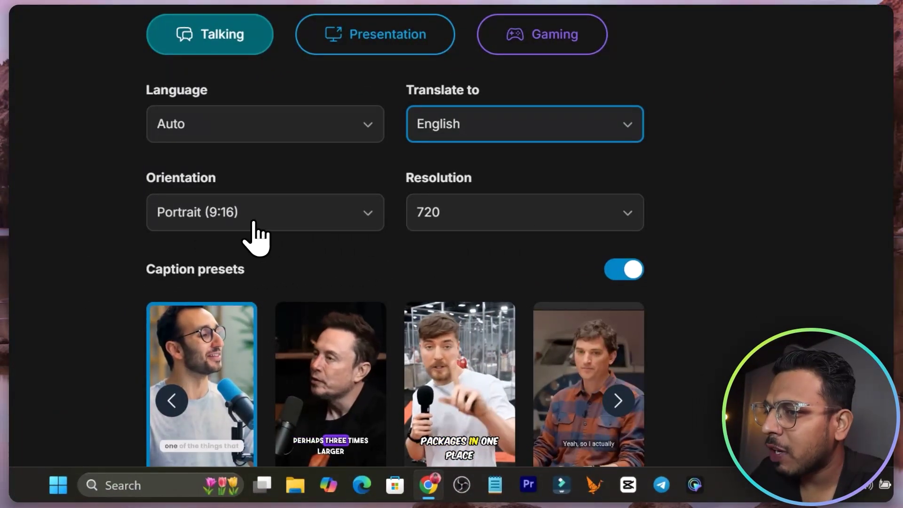
- Choose Portrait (9:16) as the clip orientation and set the resolution to 1080
{"action": "left_click", "coordinate": [254, 223]}
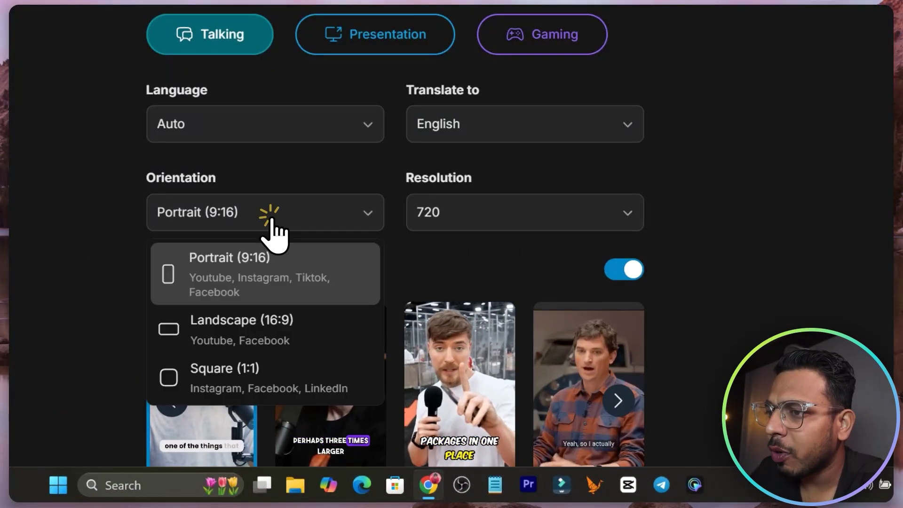
{"action": "left_click", "coordinate": [241, 282]}
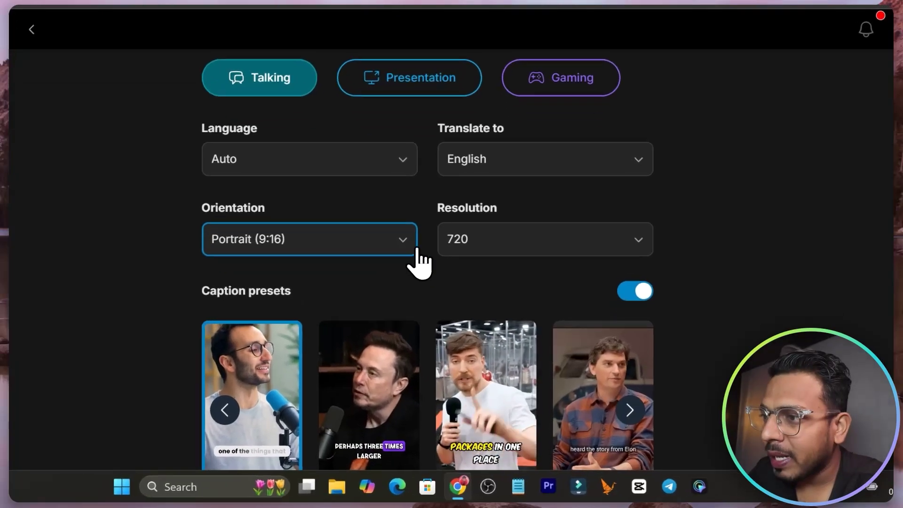
{"action": "left_click", "coordinate": [506, 249]}
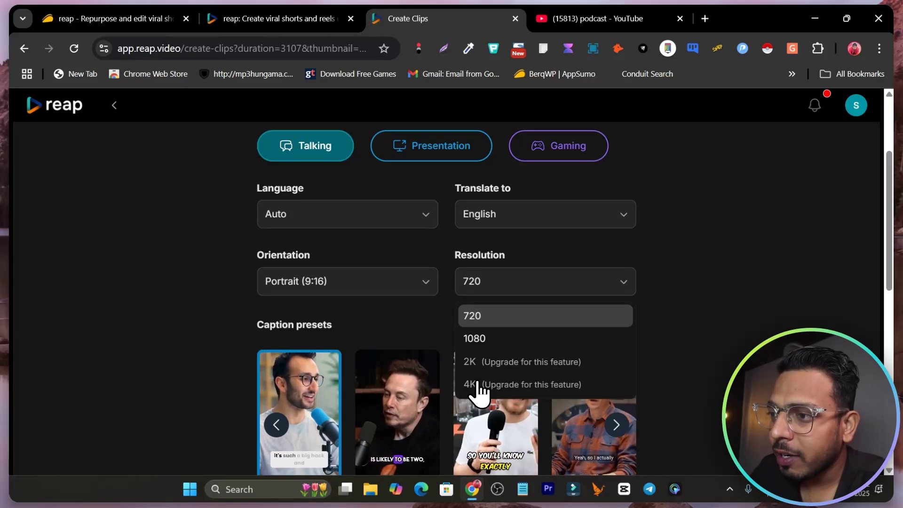
{"action": "left_click", "coordinate": [488, 344]}
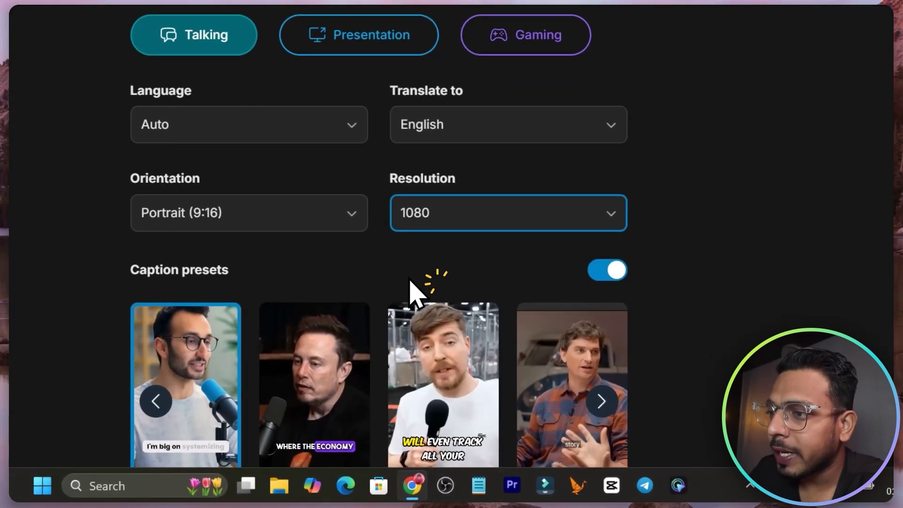
- Browse the caption presets and select the Popping style for the clips
{"action": "scroll", "coordinate": [427, 336], "scroll_direction": "down", "scroll_amount": 4}
{"action": "scroll", "coordinate": [348, 291], "scroll_direction": "up", "scroll_amount": 4}
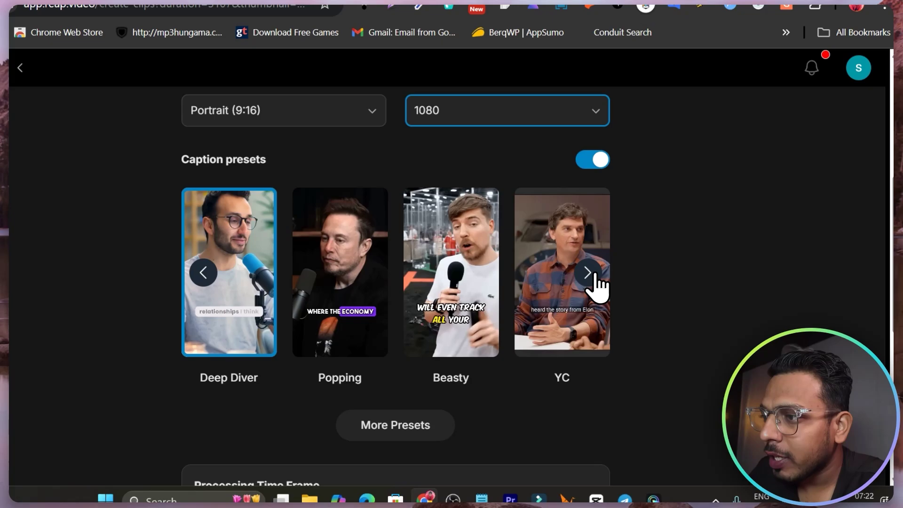
{"action": "left_click", "coordinate": [616, 286]}
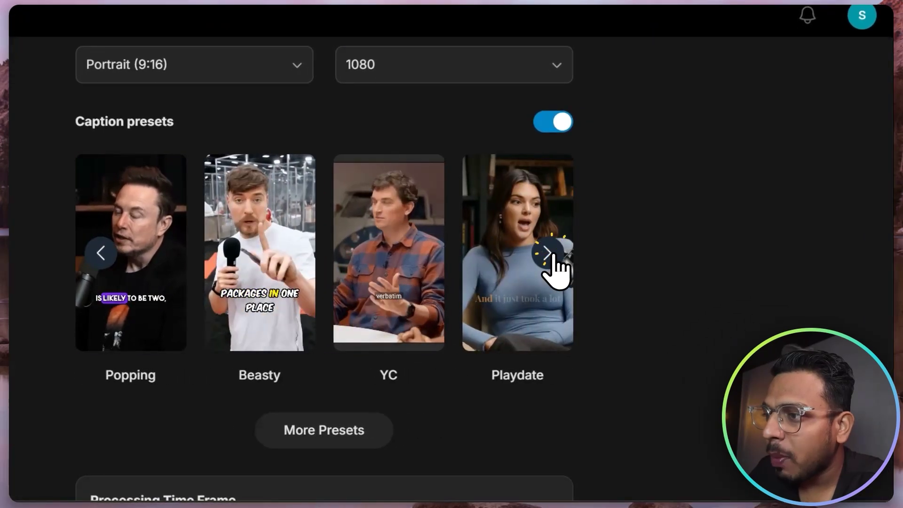
{"action": "left_click", "coordinate": [548, 254]}
{"action": "left_click", "coordinate": [548, 254]}
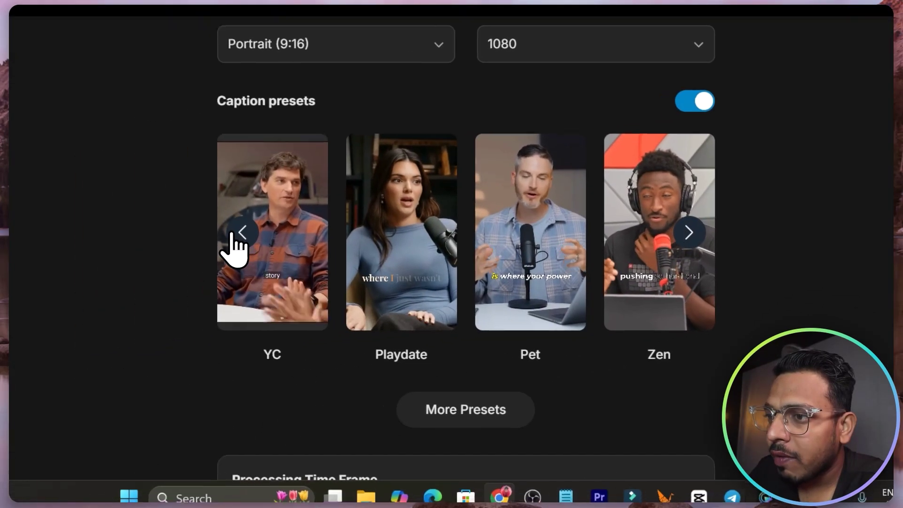
{"action": "left_click", "coordinate": [102, 254]}
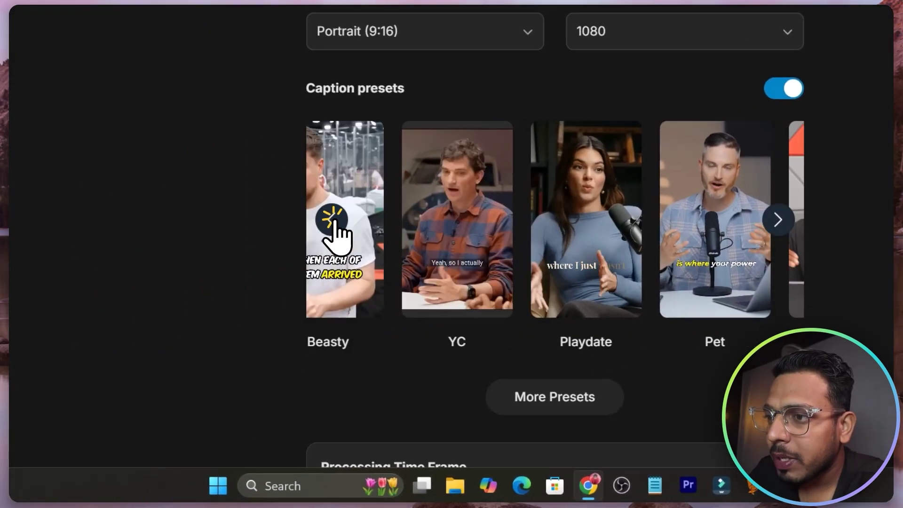
{"action": "left_click", "coordinate": [333, 219]}
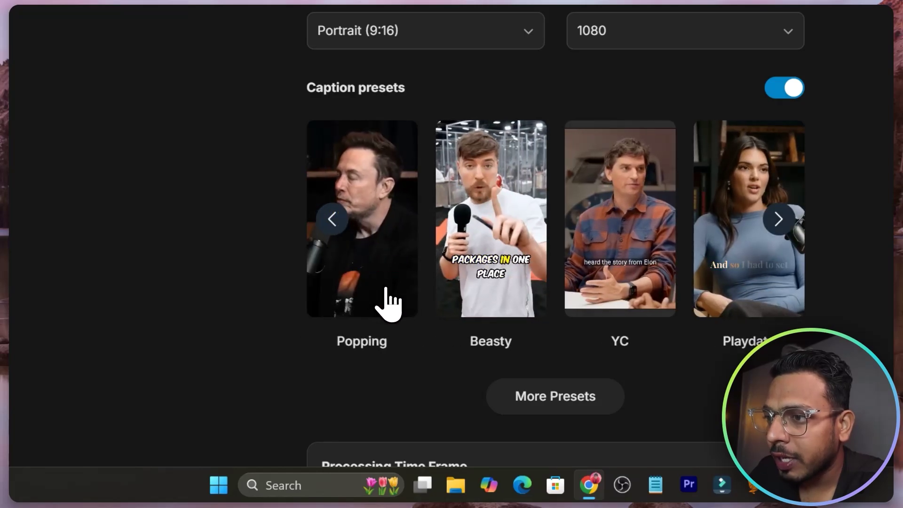
{"action": "left_click", "coordinate": [387, 286]}
- Check the processing time frame, auto clip length and clip topics settings, and start generating the clips
{"action": "scroll", "coordinate": [387, 285], "scroll_direction": "down", "scroll_amount": 4}
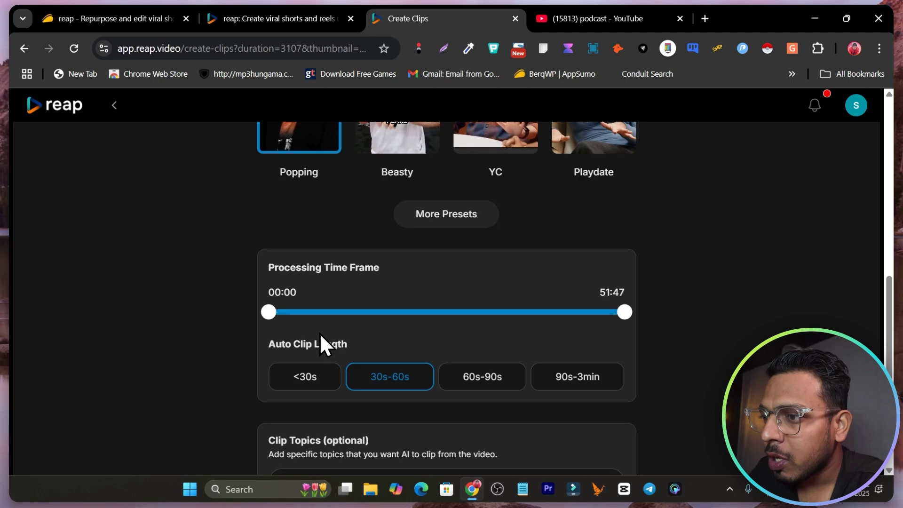
{"action": "scroll", "coordinate": [322, 343], "scroll_direction": "down", "scroll_amount": 1}
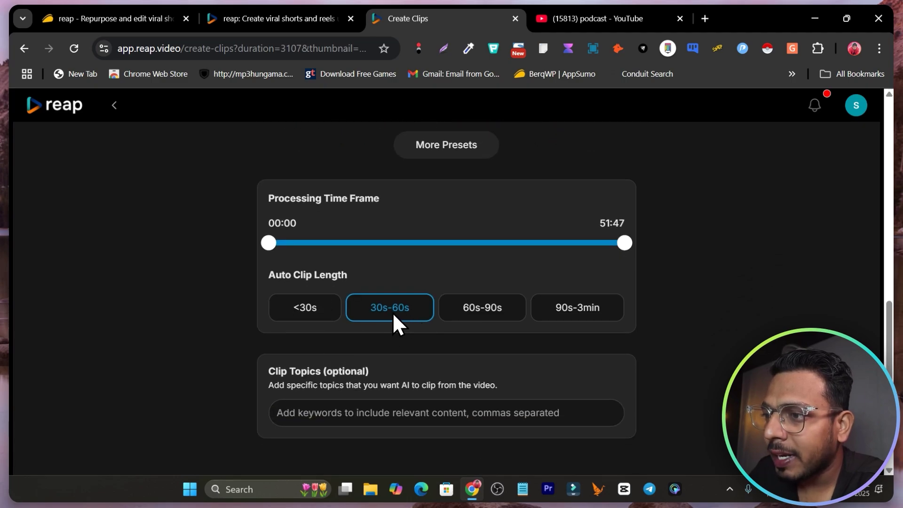
{"action": "scroll", "coordinate": [411, 313], "scroll_direction": "down", "scroll_amount": 1}
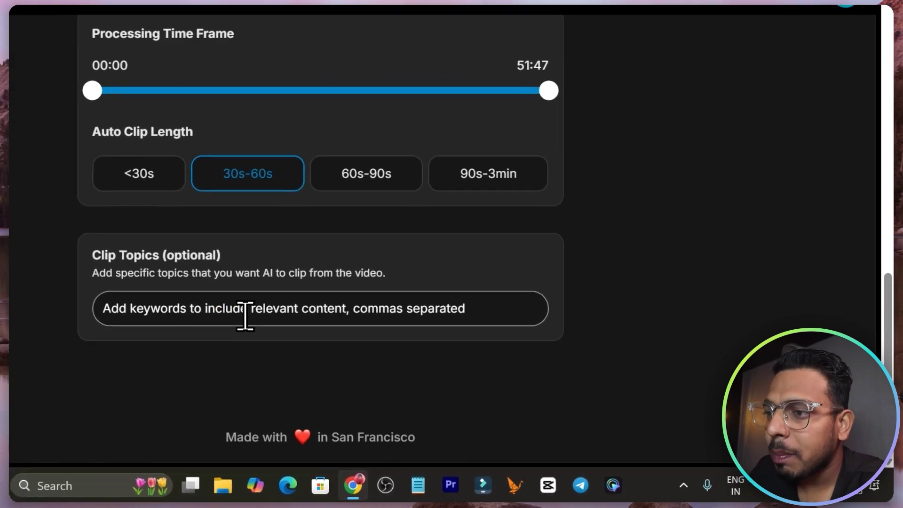
{"action": "left_click", "coordinate": [374, 349]}
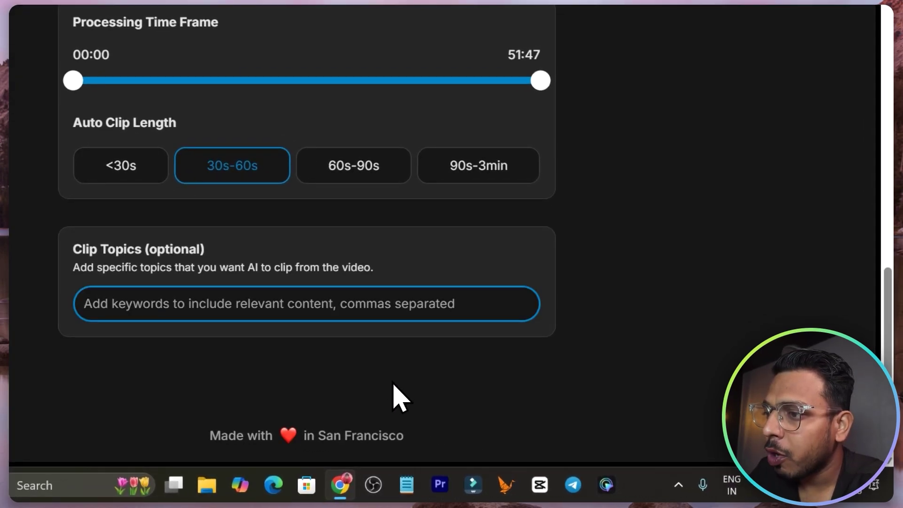
{"action": "left_click", "coordinate": [435, 430]}
{"action": "scroll", "coordinate": [470, 377], "scroll_direction": "up", "scroll_amount": 15}
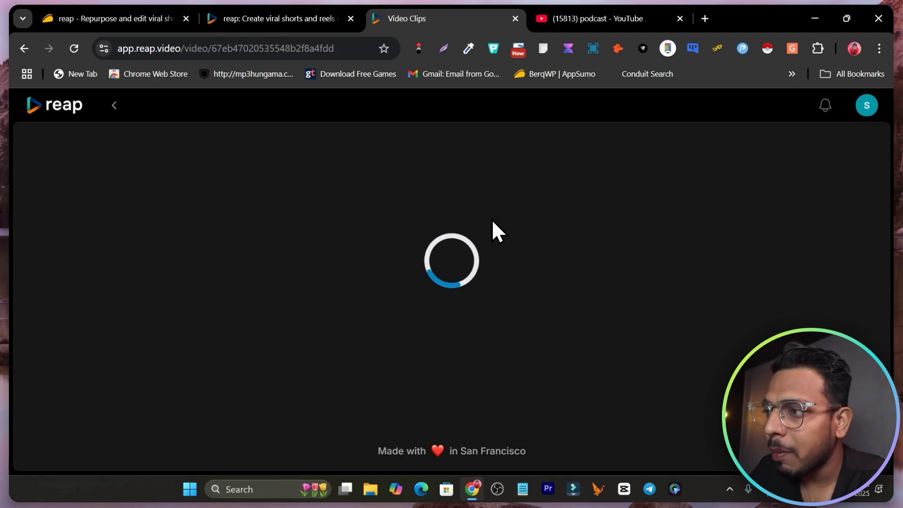
- Review the project's processing stages, chosen settings and estimated completion time
{"action": "scroll", "coordinate": [391, 264], "scroll_direction": "down", "scroll_amount": 3}
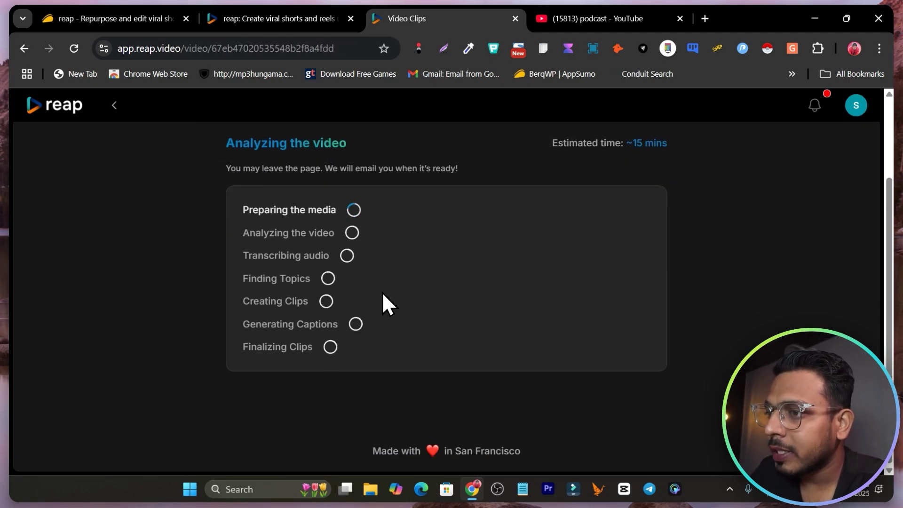
{"action": "scroll", "coordinate": [413, 335], "scroll_direction": "up", "scroll_amount": 3}
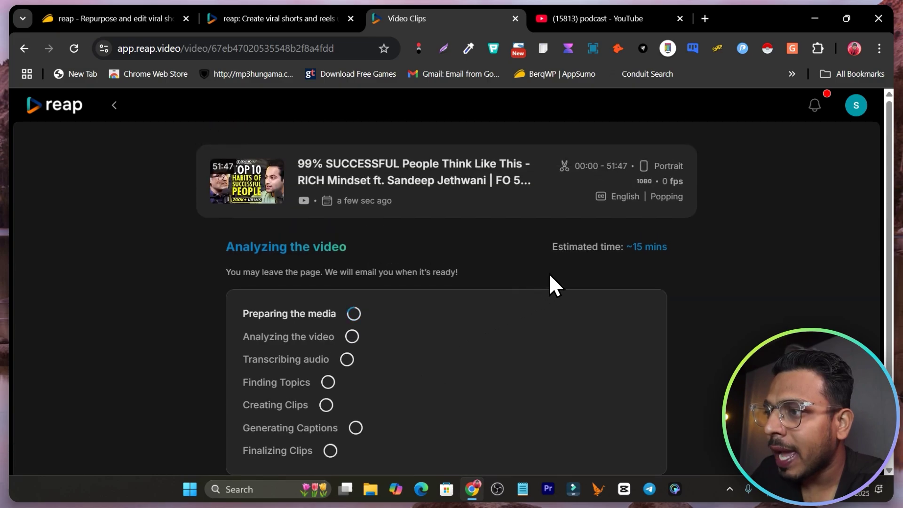
{"action": "left_click_drag", "start_coordinate": [547, 250], "coordinate": [663, 247]}
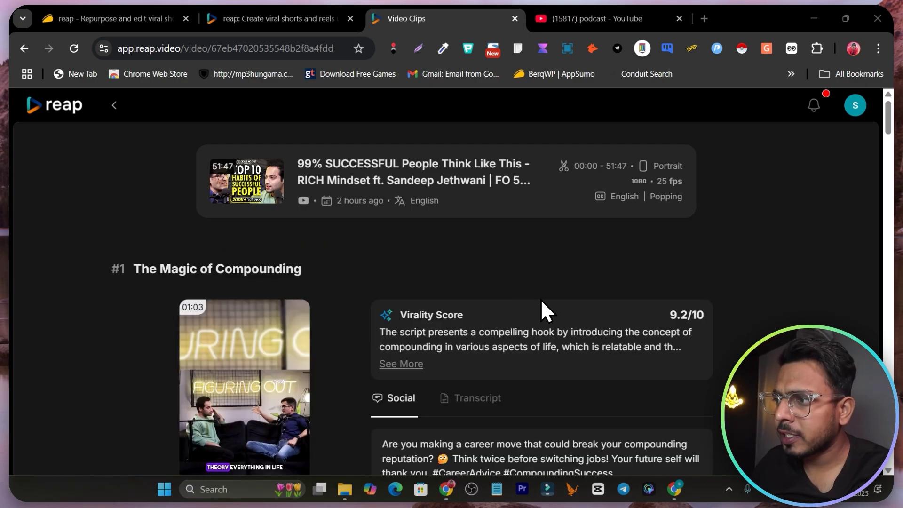
- Browse the generated clips with their virality scores and social captions down to the end of the first results page
{"action": "scroll", "coordinate": [549, 320], "scroll_direction": "down", "scroll_amount": 10}
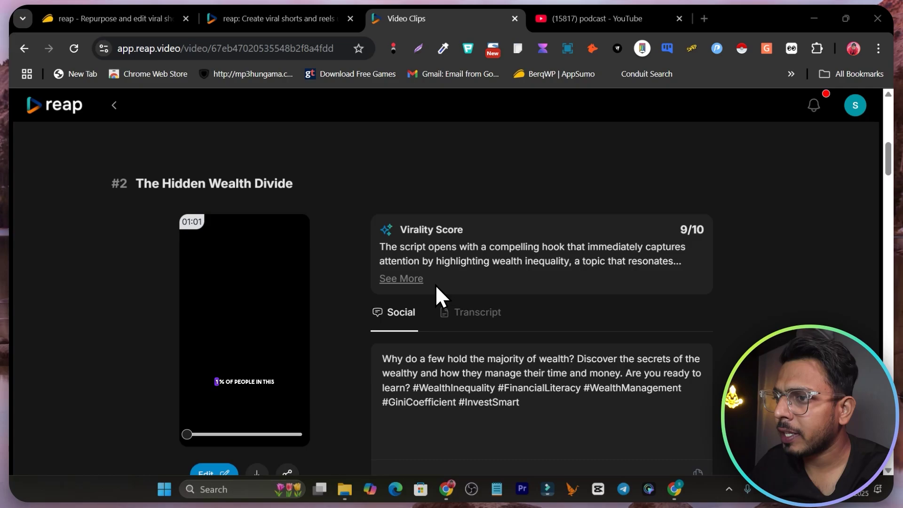
{"action": "scroll", "coordinate": [522, 284], "scroll_direction": "down", "scroll_amount": 20}
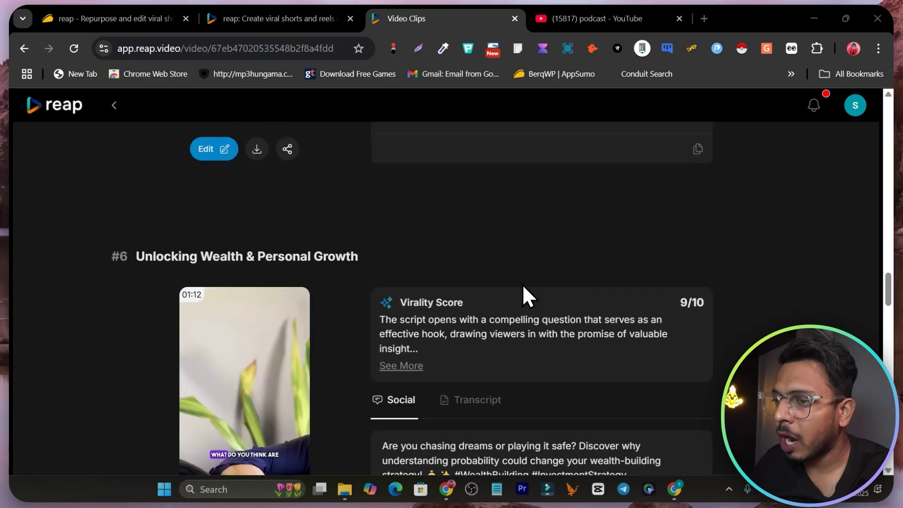
{"action": "scroll", "coordinate": [522, 283], "scroll_direction": "down", "scroll_amount": 20}
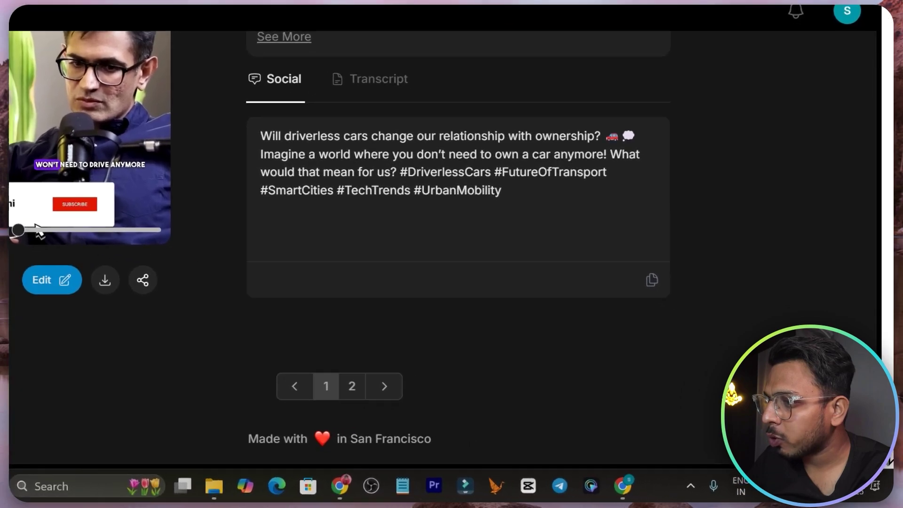
{"action": "scroll", "coordinate": [203, 284], "scroll_direction": "up", "scroll_amount": 20}
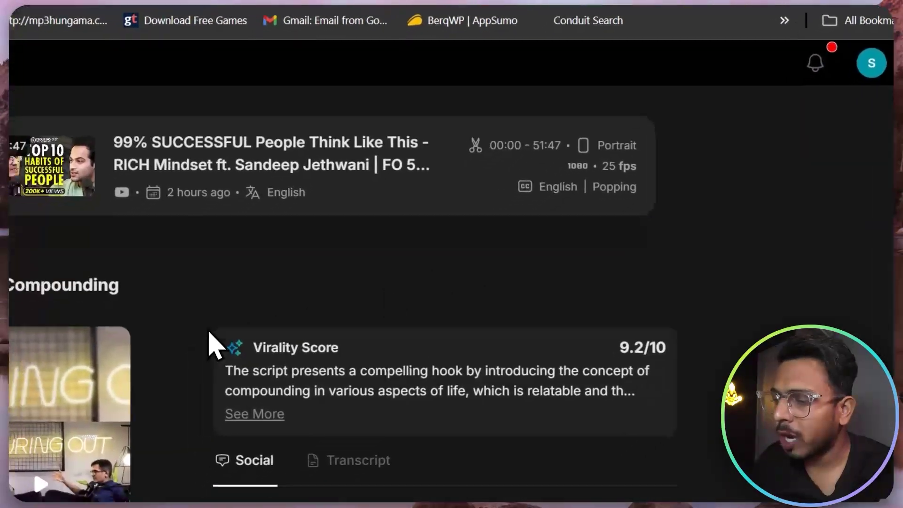
- Check the sharing options of the clip "The Magic of Compounding", including its title, social caption and publishing platforms, and close them
{"action": "scroll", "coordinate": [212, 341], "scroll_direction": "down", "scroll_amount": 4}
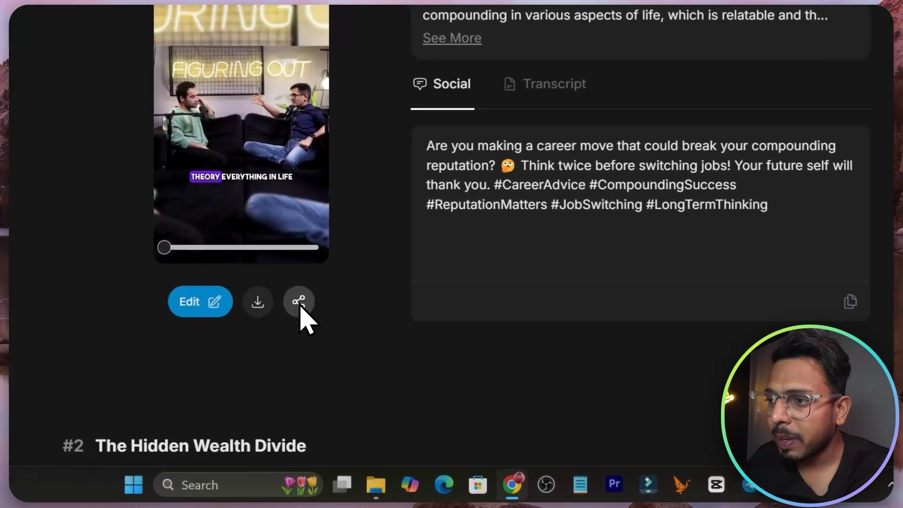
{"action": "left_click", "coordinate": [287, 355]}
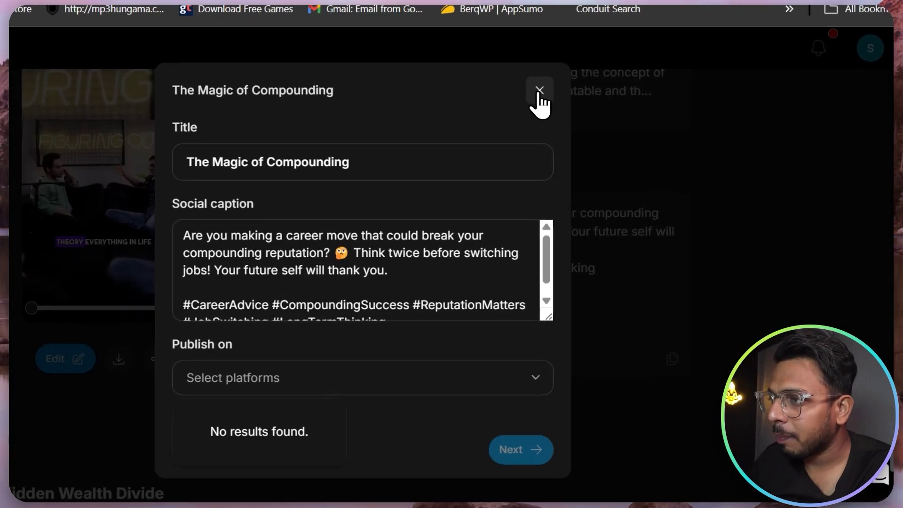
{"action": "left_click", "coordinate": [591, 141]}
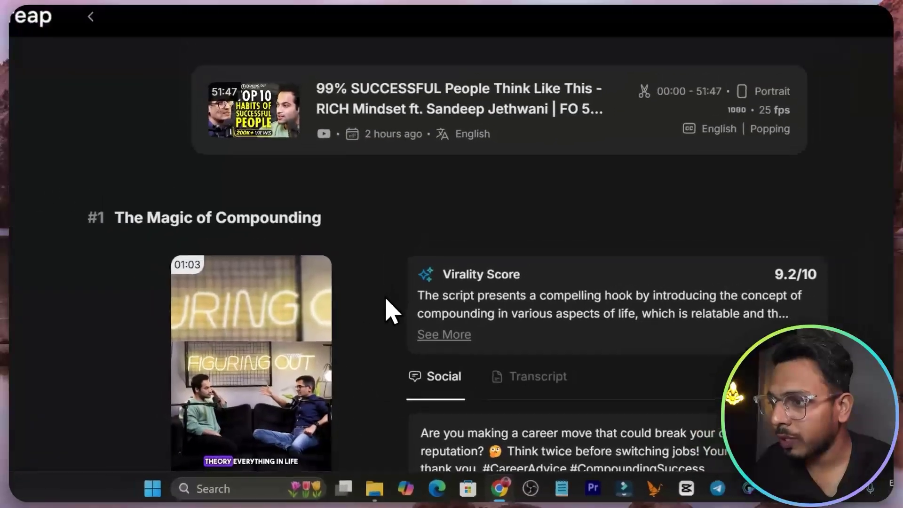
- Play the preview of "The Magic of Compounding" from around its middle to check the framing and captions, and pause it
{"action": "scroll", "coordinate": [550, 282], "scroll_direction": "down", "scroll_amount": 2}
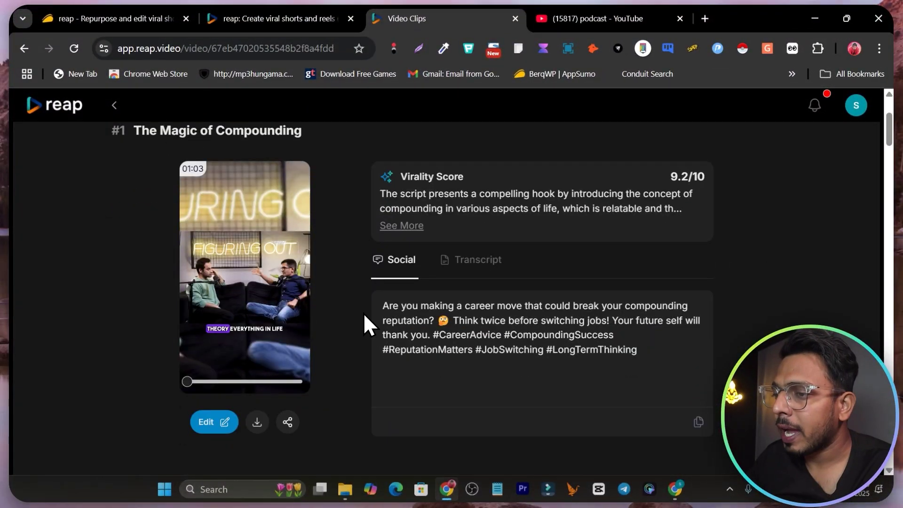
{"action": "scroll", "coordinate": [320, 320], "scroll_direction": "down", "scroll_amount": 1}
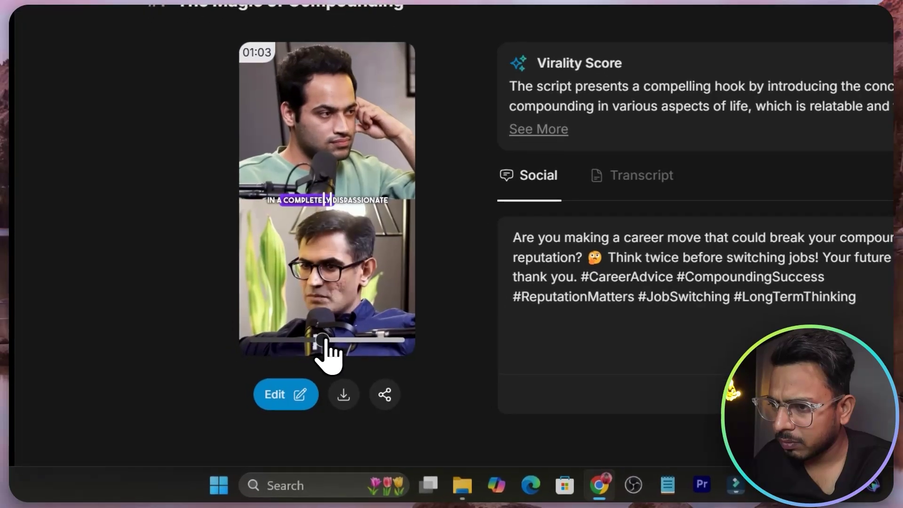
{"action": "left_click", "coordinate": [253, 382]}
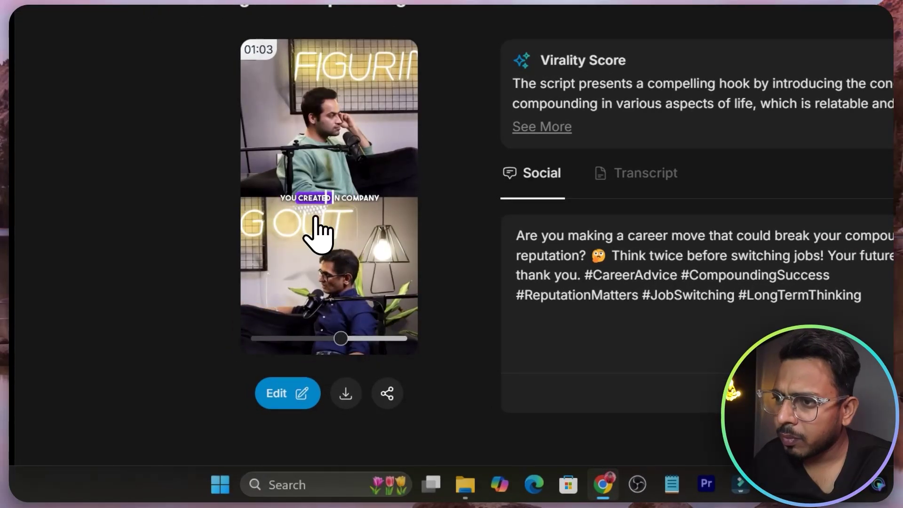
{"action": "left_click", "coordinate": [328, 196]}
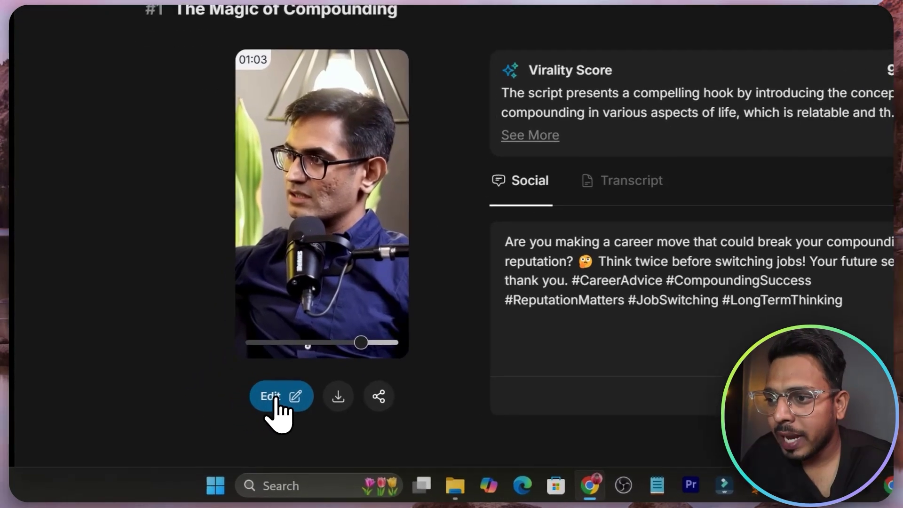
- Open "The Magic of Compounding" for editing, browse the caption presets and apply the Mozi style
{"action": "left_click", "coordinate": [282, 397]}
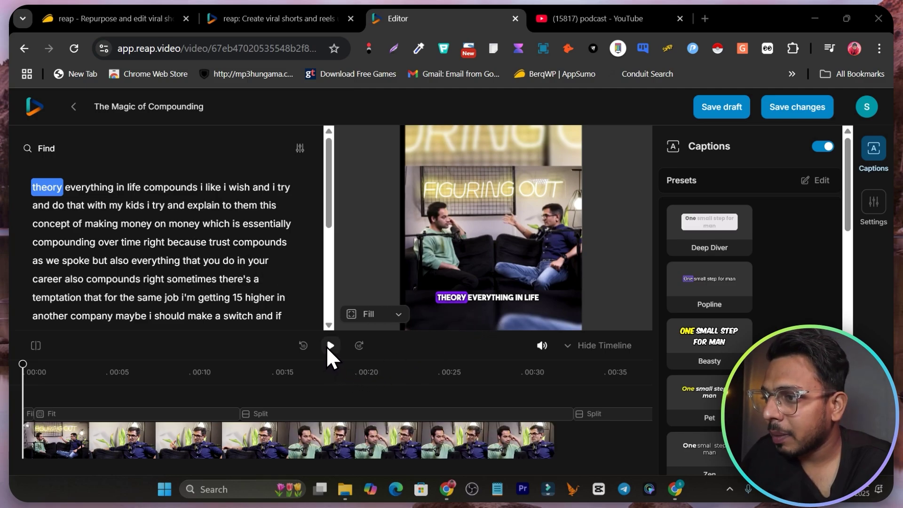
{"action": "scroll", "coordinate": [722, 241], "scroll_direction": "down", "scroll_amount": 14}
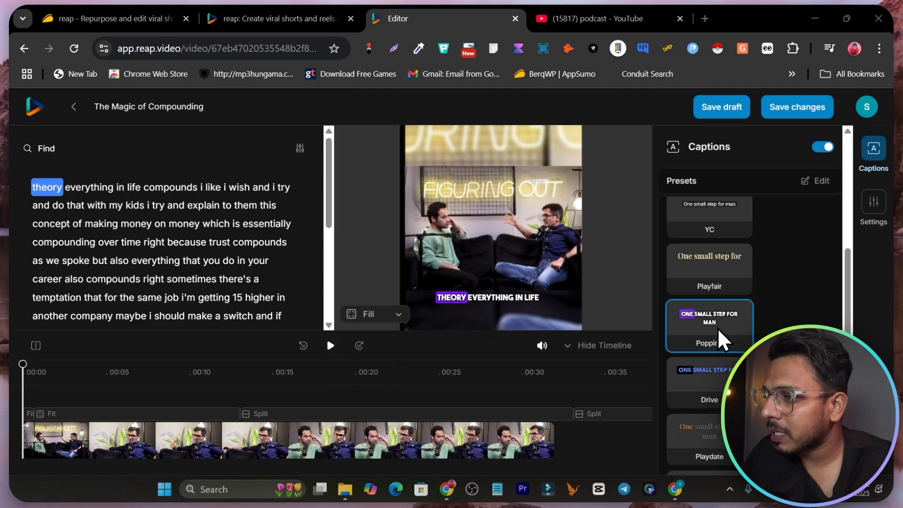
{"action": "scroll", "coordinate": [722, 365], "scroll_direction": "down", "scroll_amount": 5}
{"action": "scroll", "coordinate": [723, 366], "scroll_direction": "up", "scroll_amount": 10}
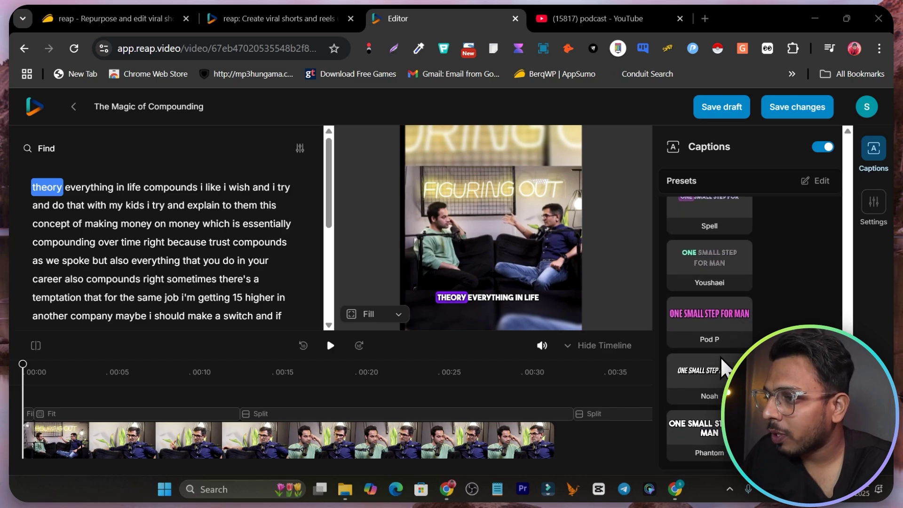
{"action": "scroll", "coordinate": [724, 367], "scroll_direction": "up", "scroll_amount": 5}
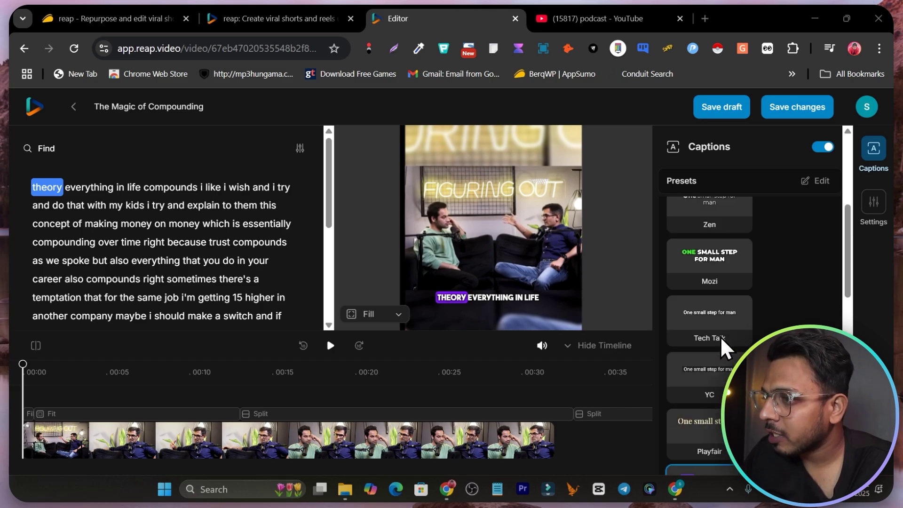
{"action": "left_click", "coordinate": [706, 271]}
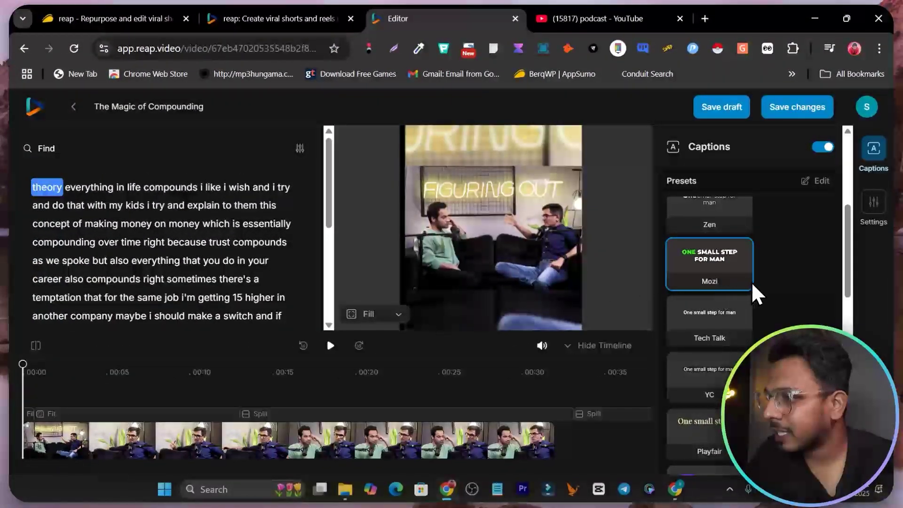
- Check the clip's orientation choices in the editor settings and keep Portrait (9:16)
{"action": "scroll", "coordinate": [753, 287], "scroll_direction": "up", "scroll_amount": 5}
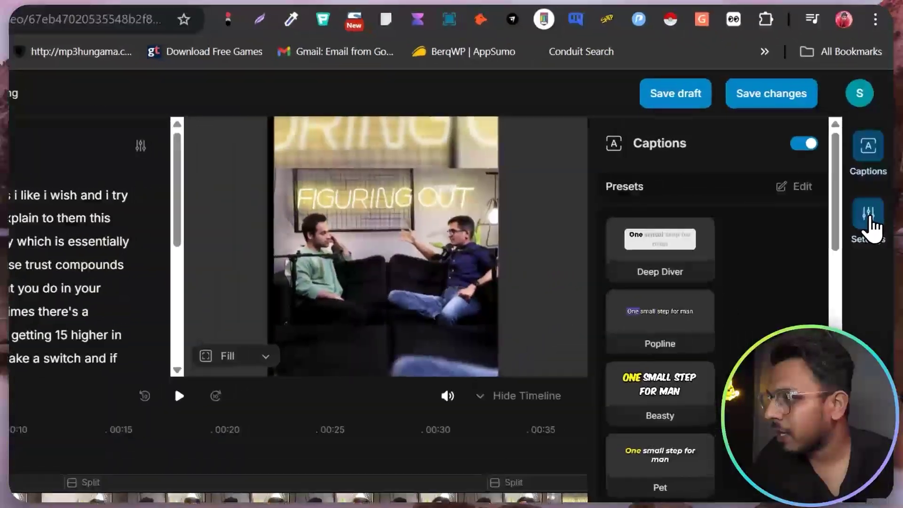
{"action": "left_click", "coordinate": [874, 207]}
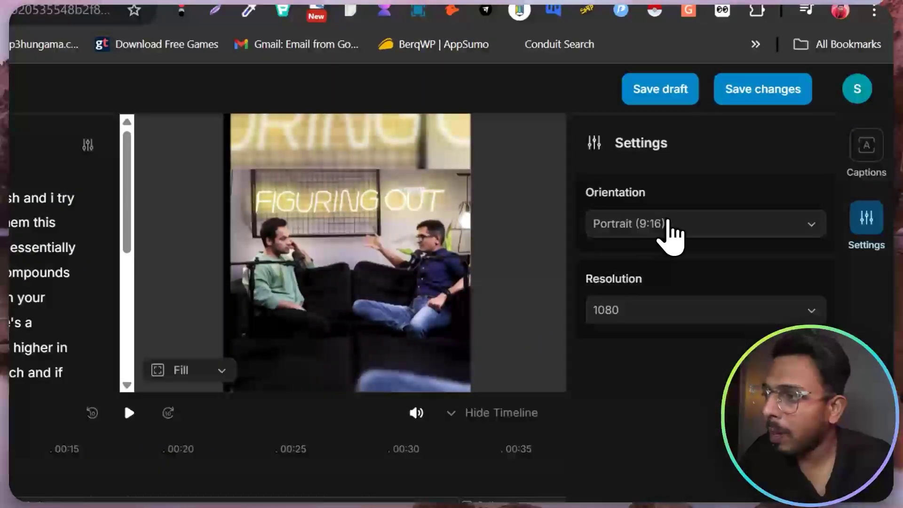
{"action": "left_click", "coordinate": [685, 228]}
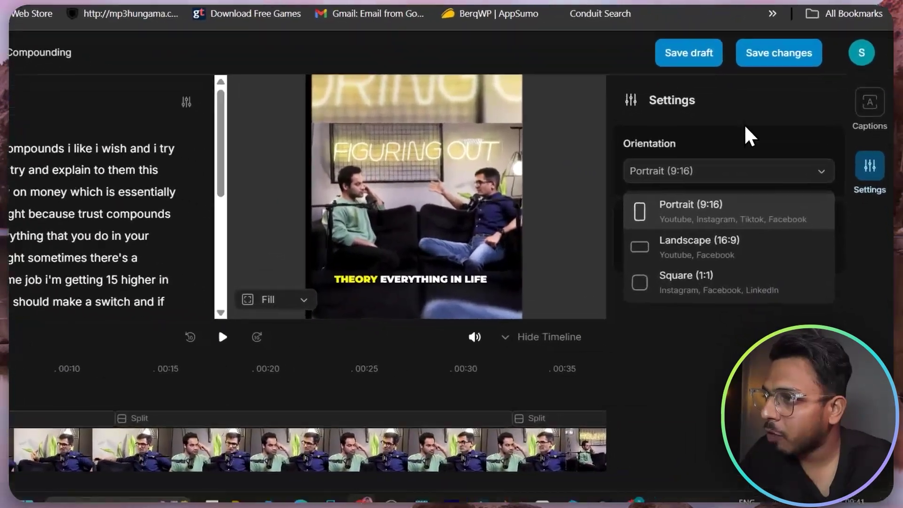
{"action": "left_click", "coordinate": [762, 178]}
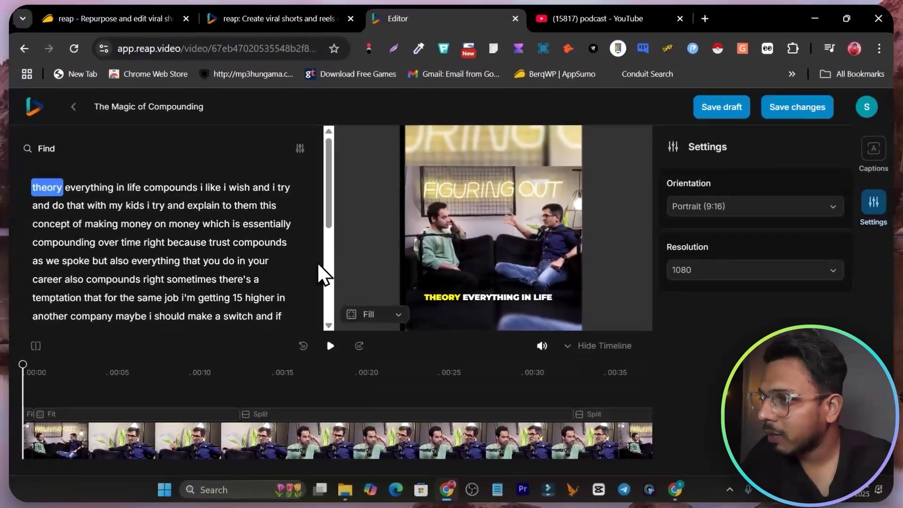
- Review the clip's full transcript and look through the caption presets again
{"action": "scroll", "coordinate": [132, 176], "scroll_direction": "down", "scroll_amount": 10}
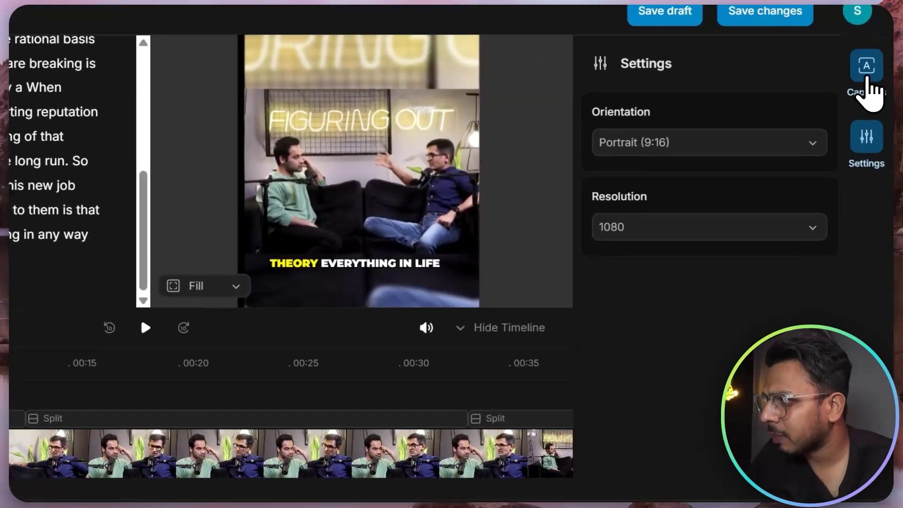
{"action": "left_click", "coordinate": [873, 150]}
{"action": "scroll", "coordinate": [660, 249], "scroll_direction": "down", "scroll_amount": 5}
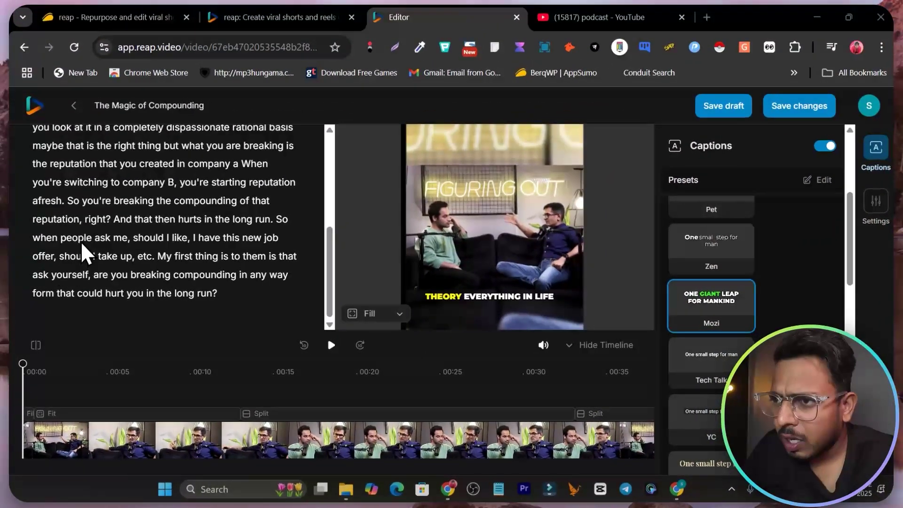
{"action": "scroll", "coordinate": [193, 188], "scroll_direction": "up", "scroll_amount": 5}
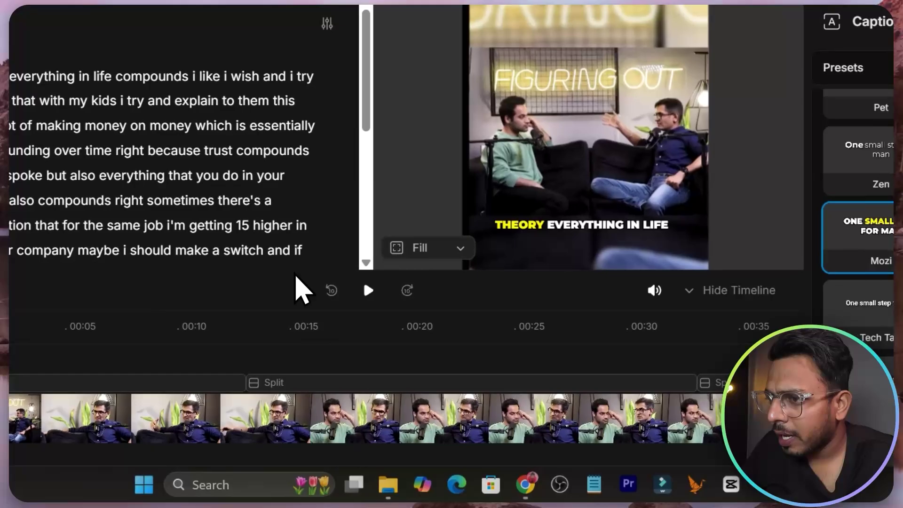
- Check the frame layout options for the clip's opening segment and save the clip's changes
{"action": "left_click", "coordinate": [449, 252]}
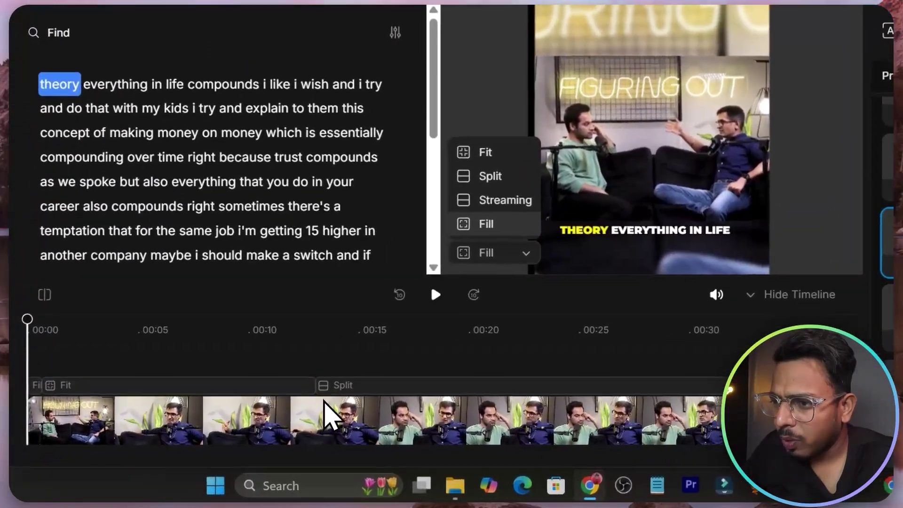
{"action": "left_click", "coordinate": [254, 417]}
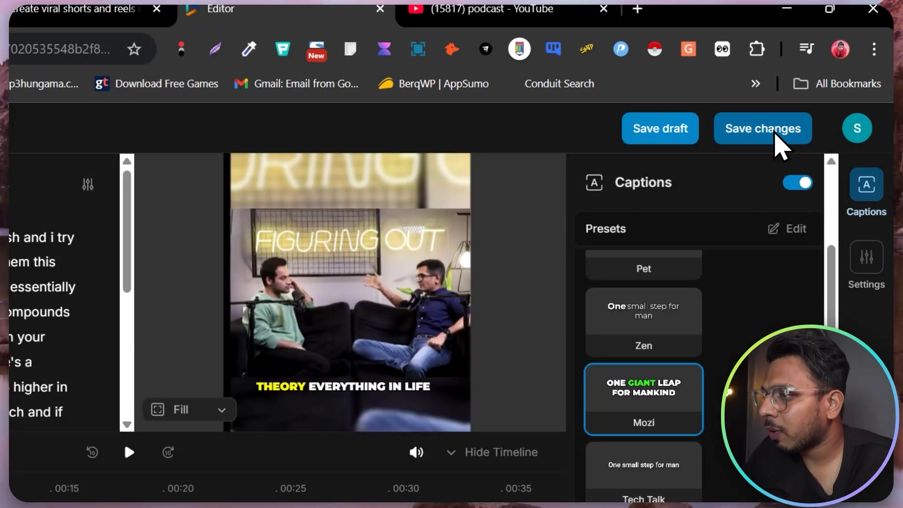
{"action": "left_click", "coordinate": [774, 139]}
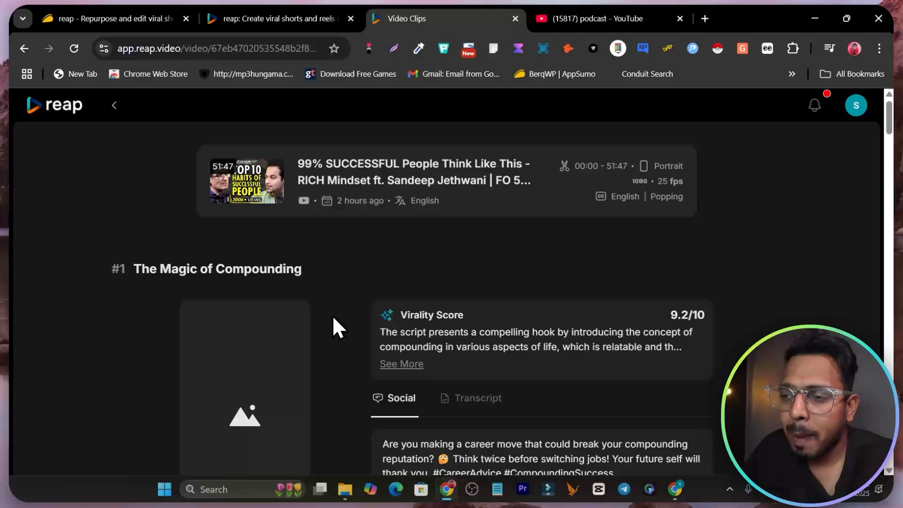
- Examine the virality scores and social captions of the generated clips, starting with "The Magic of Compounding"
{"action": "scroll", "coordinate": [342, 291], "scroll_direction": "down", "scroll_amount": 1}
{"action": "scroll", "coordinate": [343, 281], "scroll_direction": "down", "scroll_amount": 3}
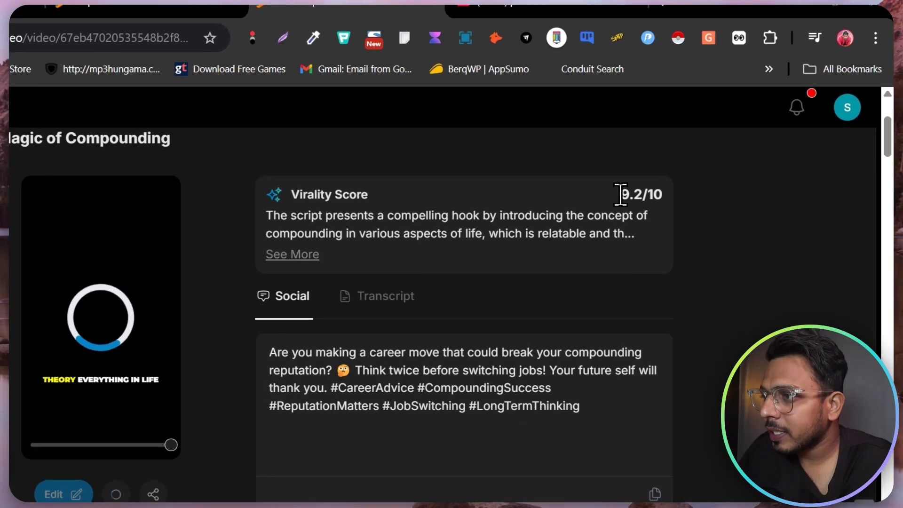
{"action": "left_click_drag", "start_coordinate": [668, 176], "coordinate": [710, 179]}
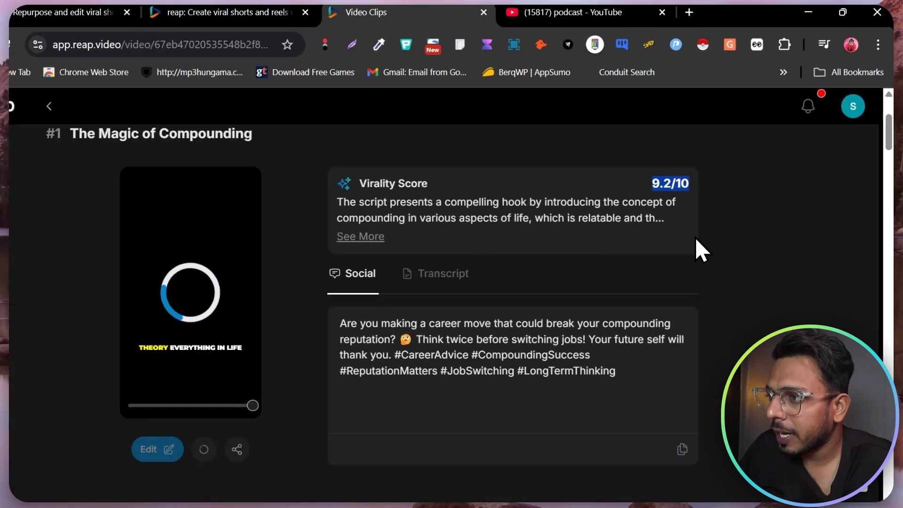
{"action": "scroll", "coordinate": [709, 235], "scroll_direction": "down", "scroll_amount": 3}
{"action": "scroll", "coordinate": [732, 321], "scroll_direction": "down", "scroll_amount": 10}
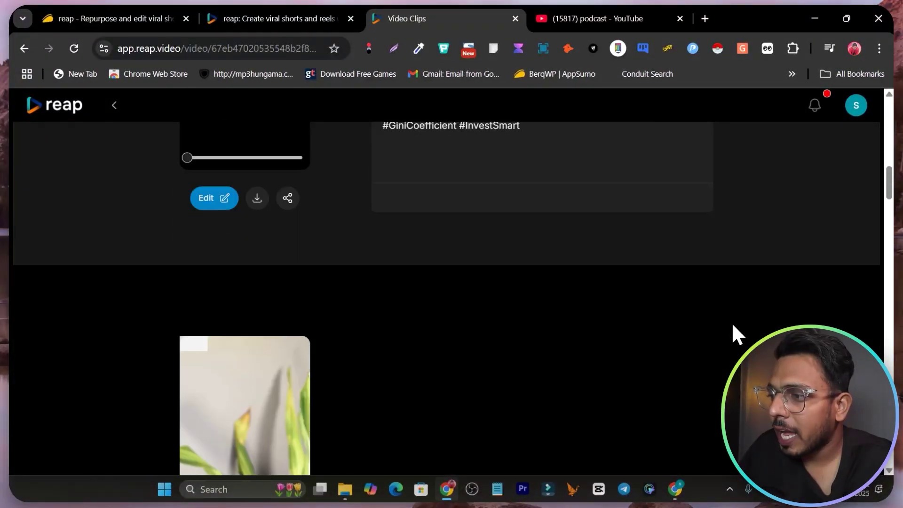
{"action": "scroll", "coordinate": [732, 322], "scroll_direction": "down", "scroll_amount": 15}
{"action": "scroll", "coordinate": [732, 323], "scroll_direction": "down", "scroll_amount": 13}
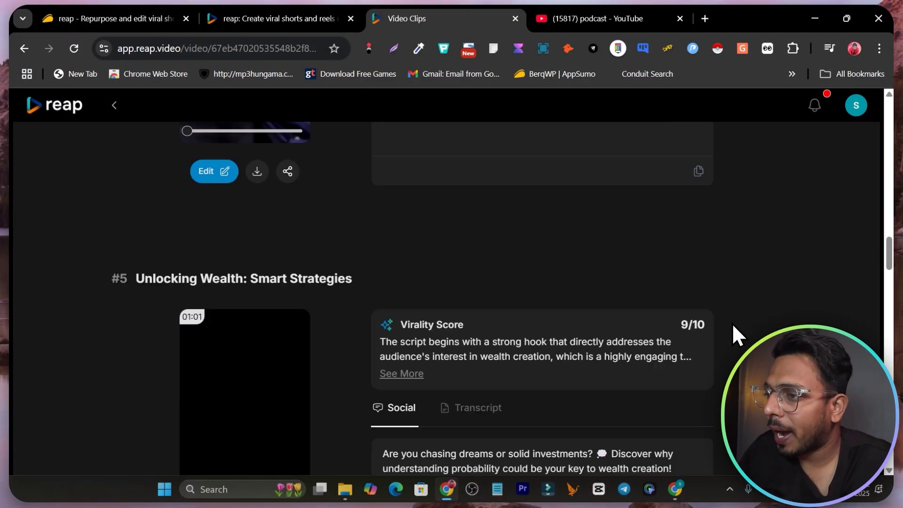
{"action": "scroll", "coordinate": [733, 325], "scroll_direction": "down", "scroll_amount": 10}
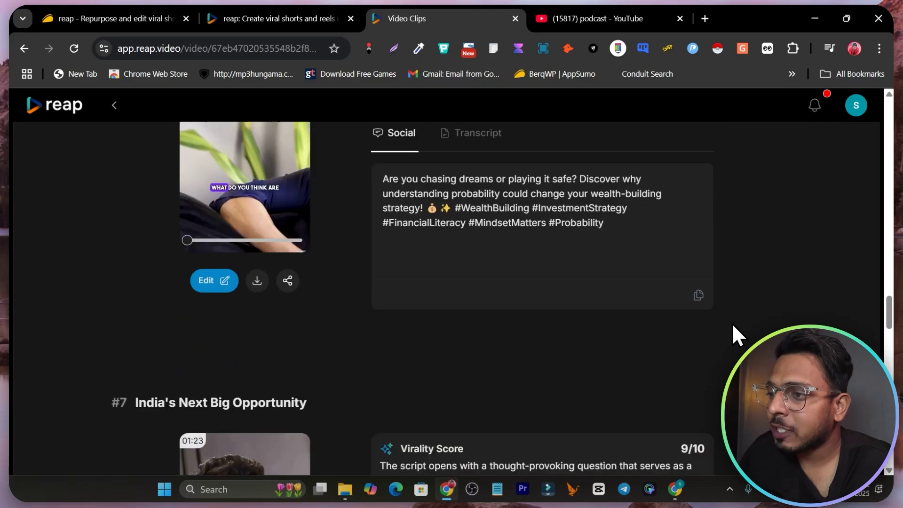
{"action": "scroll", "coordinate": [732, 323], "scroll_direction": "down", "scroll_amount": 20}
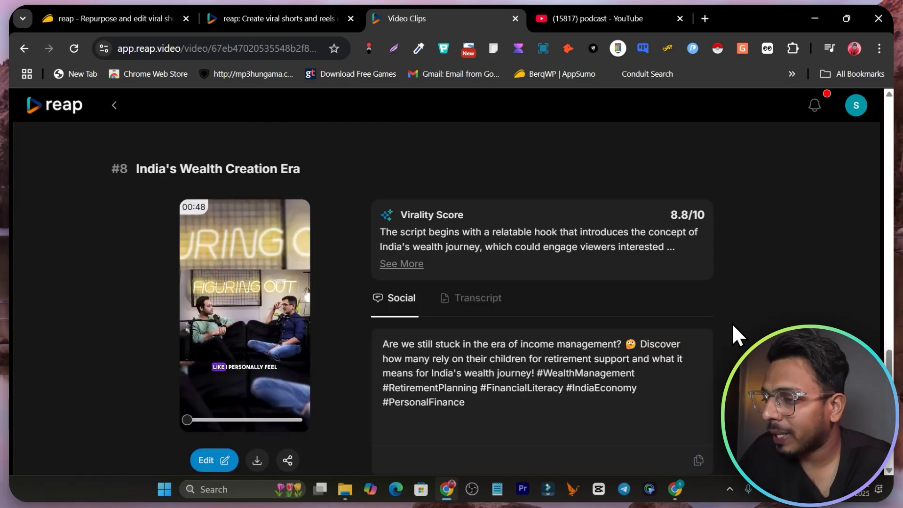
{"action": "scroll", "coordinate": [564, 339], "scroll_direction": "up", "scroll_amount": 9}
{"action": "scroll", "coordinate": [462, 332], "scroll_direction": "up", "scroll_amount": 15}
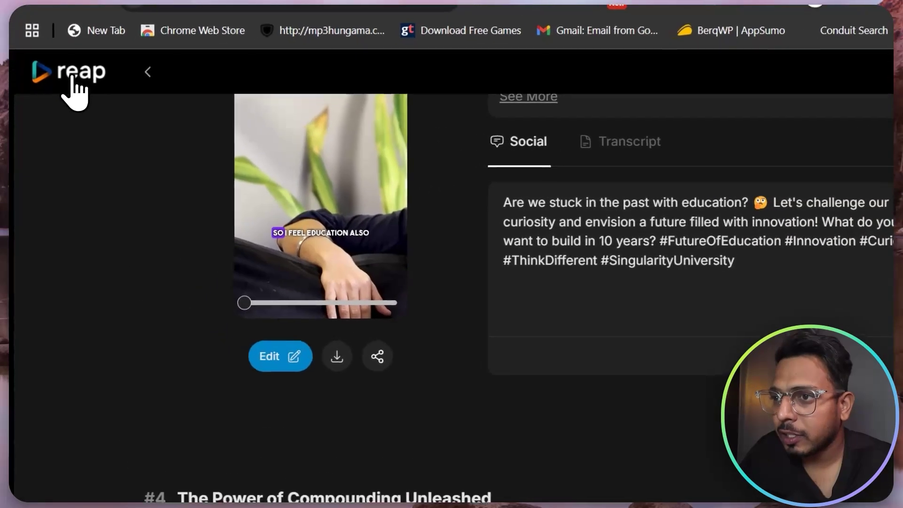
- Return to the home page and open the Connect Socials settings to see which platforms can be linked
{"action": "left_click", "coordinate": [51, 107]}
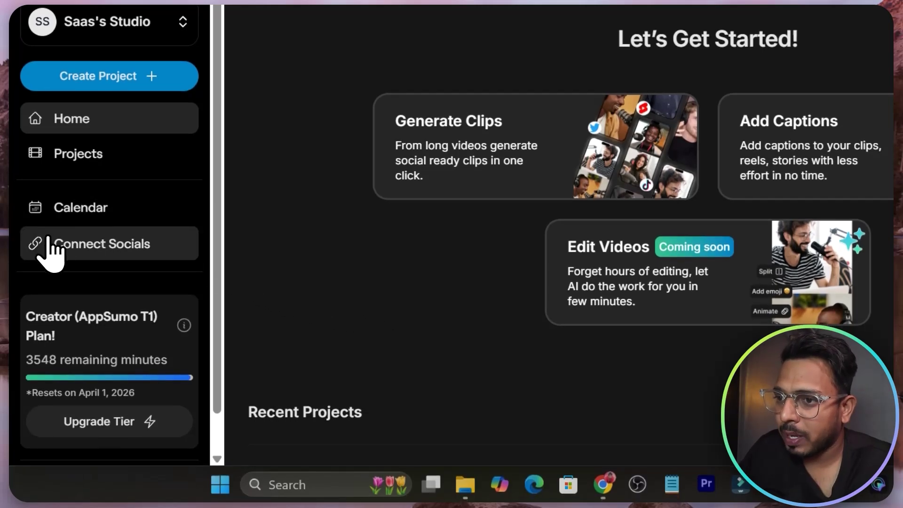
{"action": "left_click", "coordinate": [102, 250]}
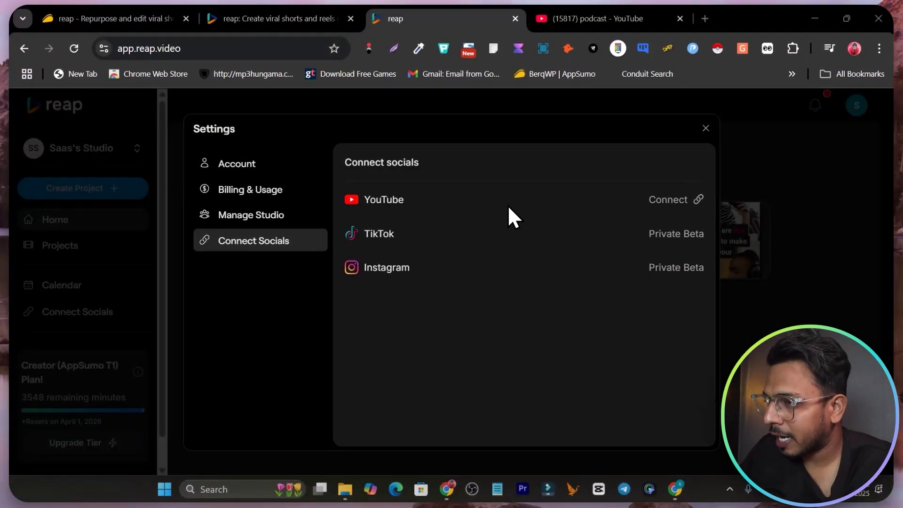
- Close the social connection settings and open the Projects page to look over the saved clips project
{"action": "left_click", "coordinate": [705, 128]}
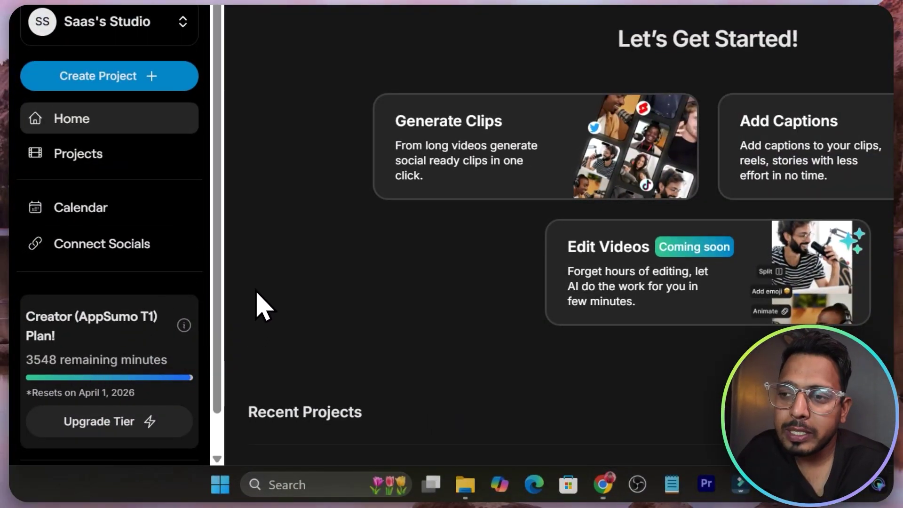
{"action": "left_click", "coordinate": [99, 158]}
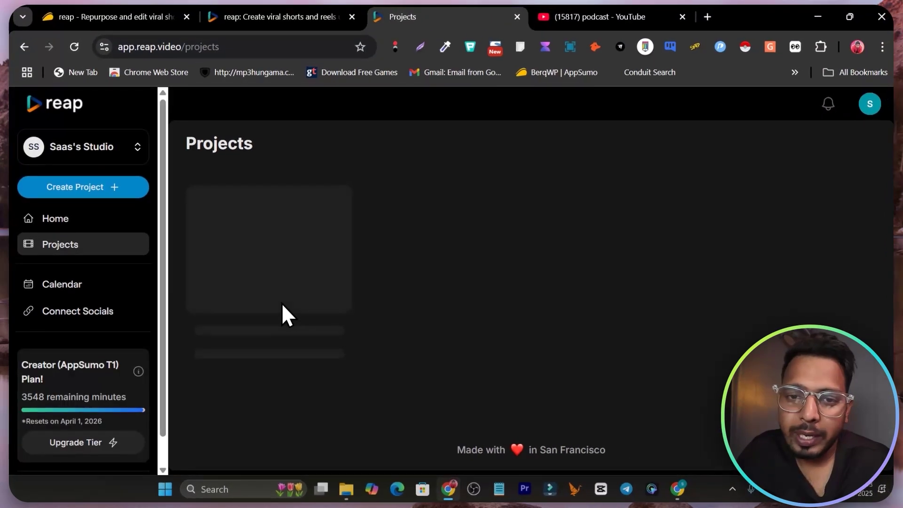
{"action": "mouse_move", "coordinate": [383, 249]}
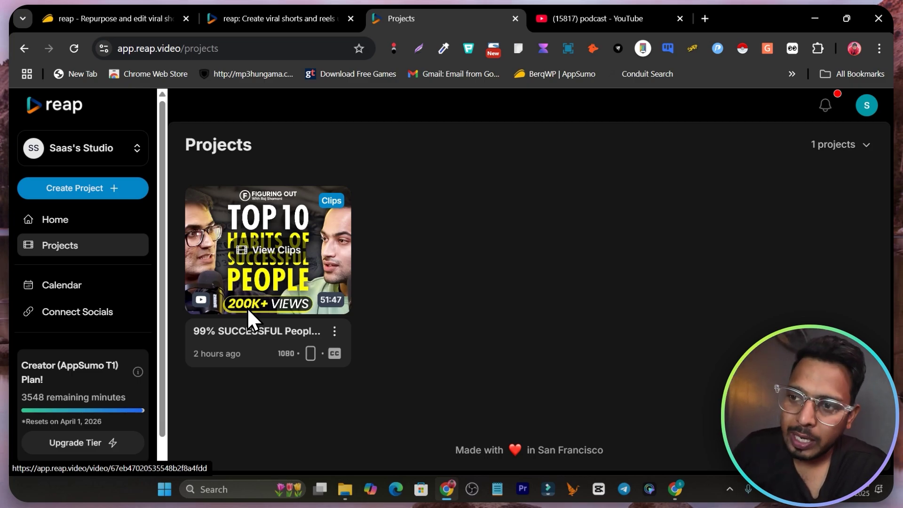
{"action": "scroll", "coordinate": [120, 245], "scroll_direction": "down", "scroll_amount": 1}
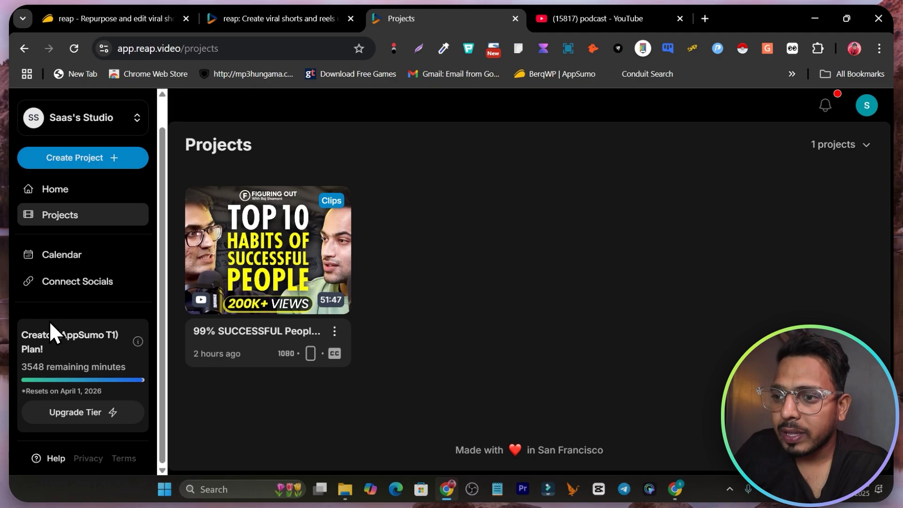
{"action": "scroll", "coordinate": [113, 296], "scroll_direction": "up", "scroll_amount": 1}
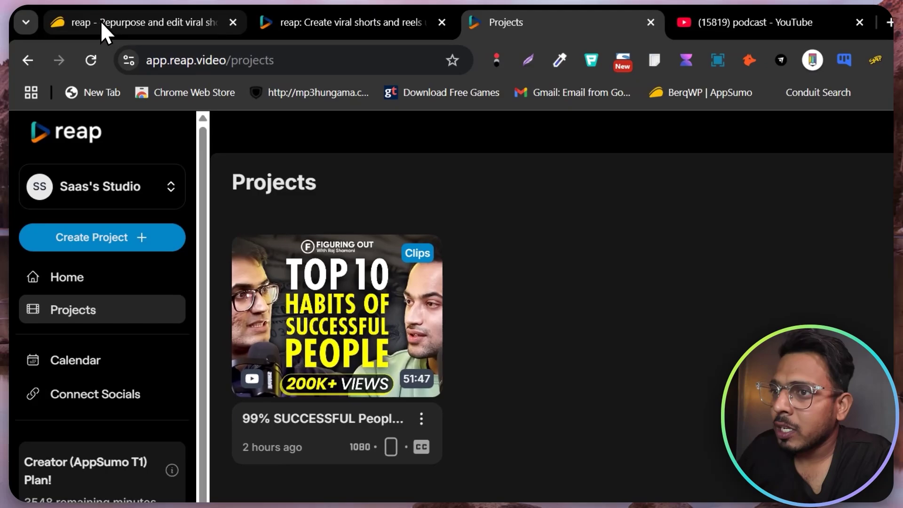
- Switch to reap's AppSumo page and compare the access periods of the license tiers under Plans & features
{"action": "left_click", "coordinate": [87, 18]}
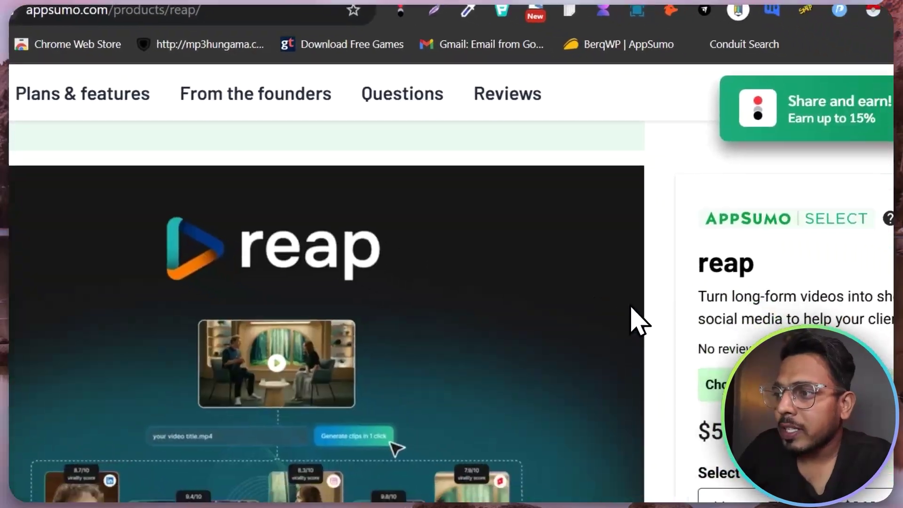
{"action": "scroll", "coordinate": [649, 291], "scroll_direction": "down", "scroll_amount": 5}
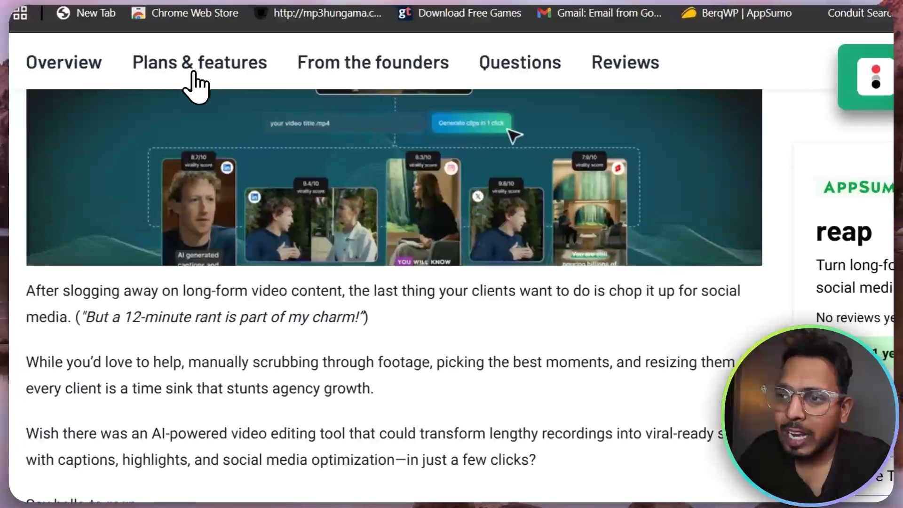
{"action": "left_click", "coordinate": [193, 75]}
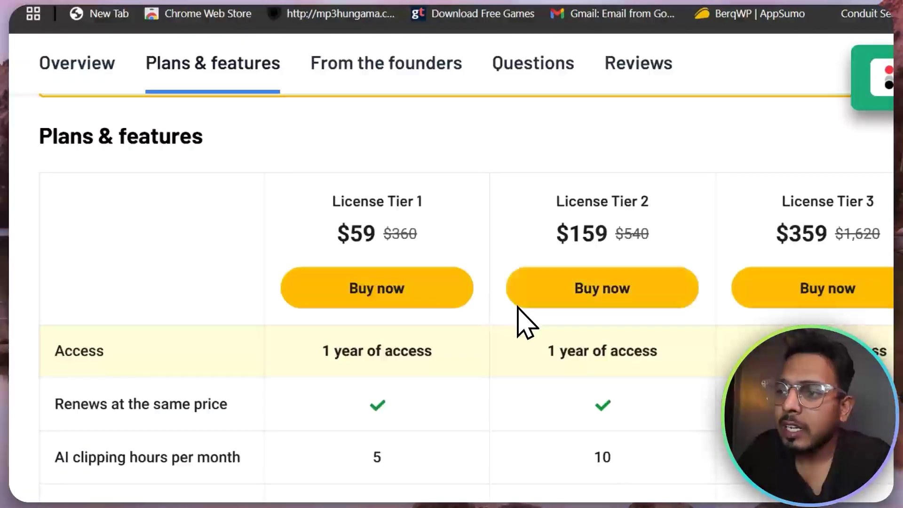
{"action": "left_click_drag", "start_coordinate": [886, 370], "coordinate": [855, 363]}
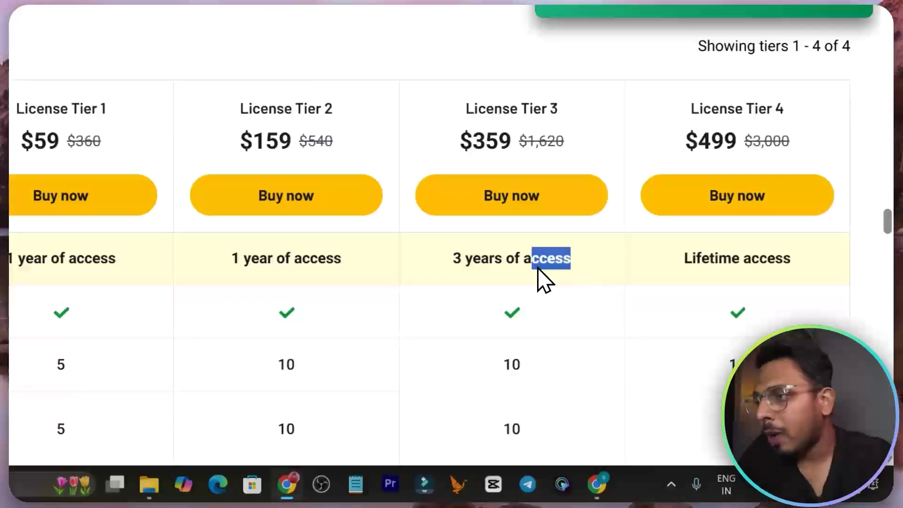
{"action": "left_click_drag", "start_coordinate": [538, 268], "coordinate": [0, 271]}
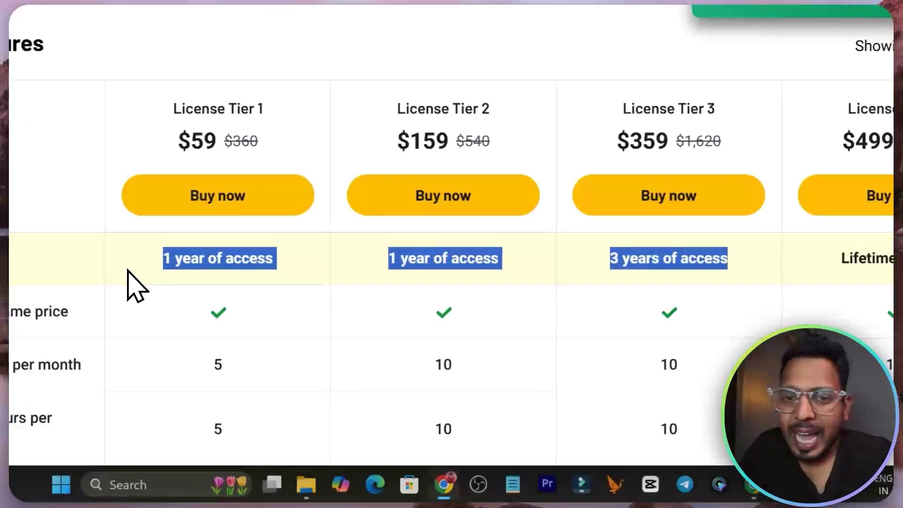
{"action": "left_click", "coordinate": [538, 281]}
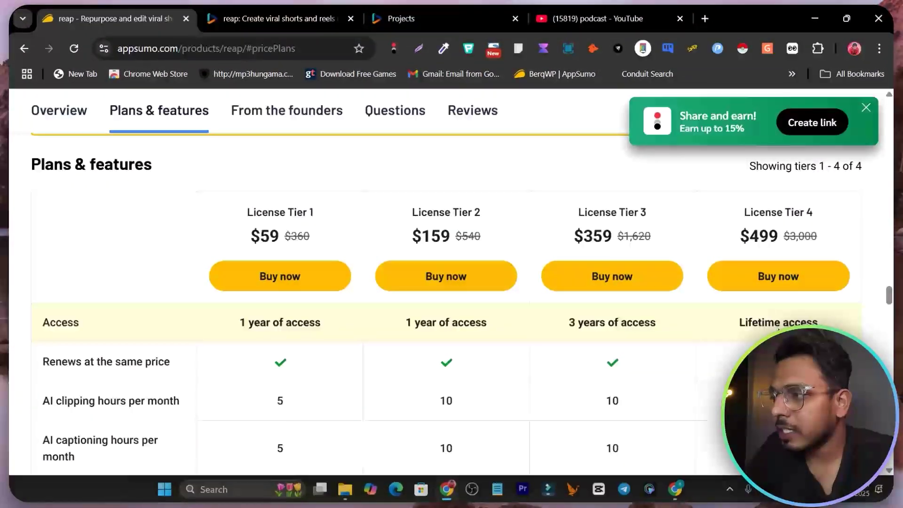
- Examine the tiers' monthly AI hours, upload and export quality, and the deal terms and conditions below the plan table
{"action": "scroll", "coordinate": [738, 324], "scroll_direction": "down", "scroll_amount": 2}
{"action": "scroll", "coordinate": [738, 334], "scroll_direction": "up", "scroll_amount": 6}
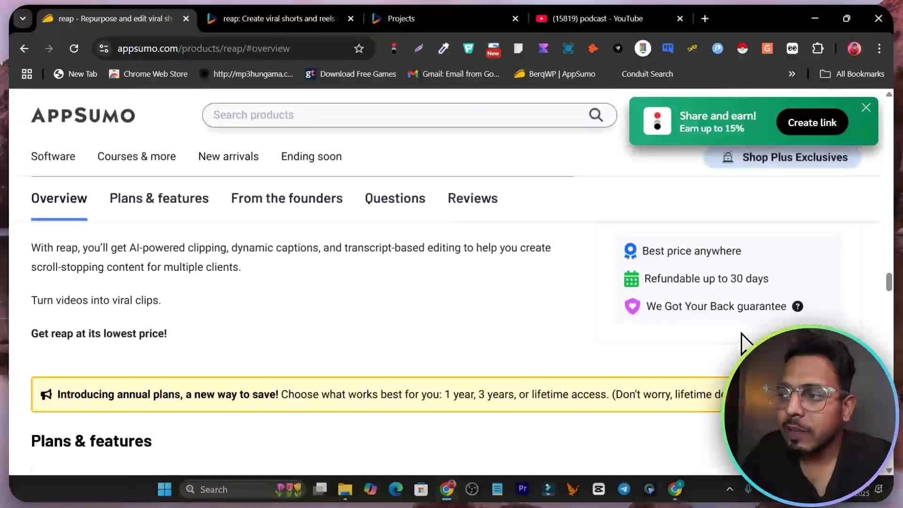
{"action": "scroll", "coordinate": [741, 342], "scroll_direction": "down", "scroll_amount": 4}
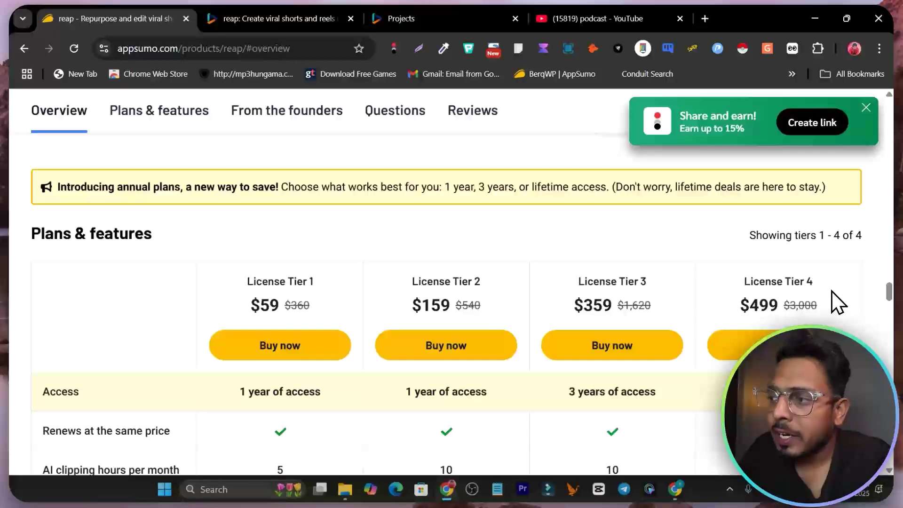
{"action": "scroll", "coordinate": [823, 319], "scroll_direction": "down", "scroll_amount": 2}
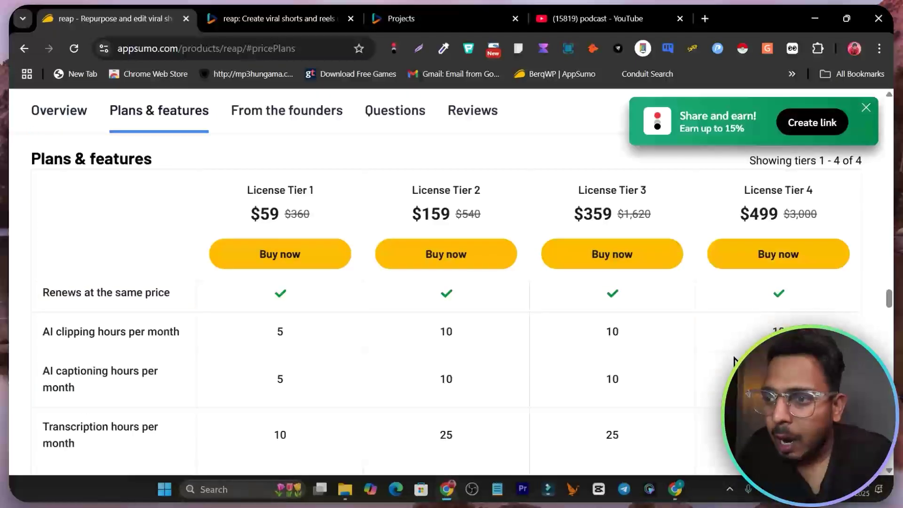
{"action": "scroll", "coordinate": [593, 375], "scroll_direction": "down", "scroll_amount": 2}
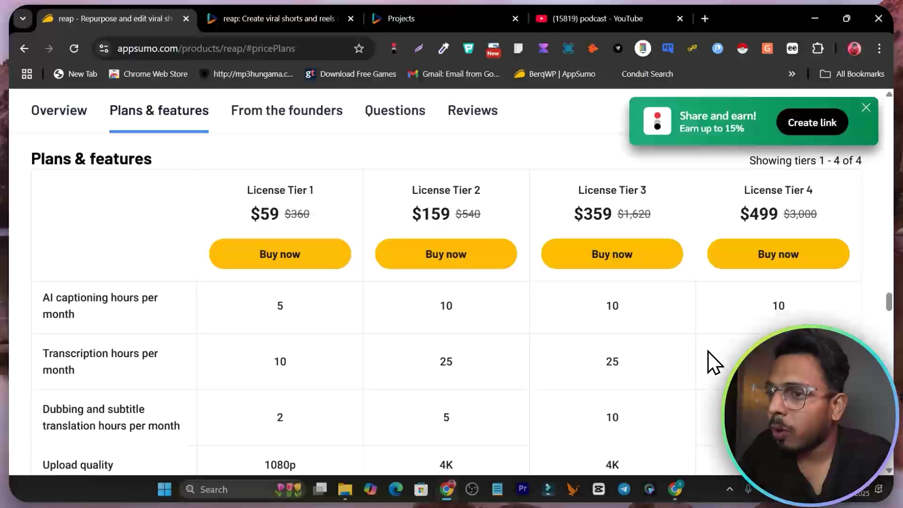
{"action": "scroll", "coordinate": [730, 361], "scroll_direction": "down", "scroll_amount": 3}
{"action": "scroll", "coordinate": [730, 362], "scroll_direction": "down", "scroll_amount": 6}
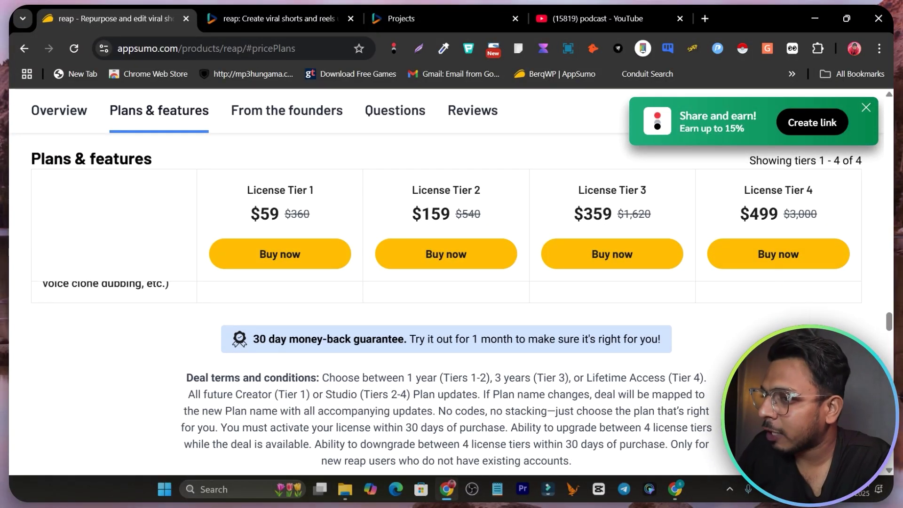
{"action": "scroll", "coordinate": [675, 398], "scroll_direction": "up", "scroll_amount": 5}
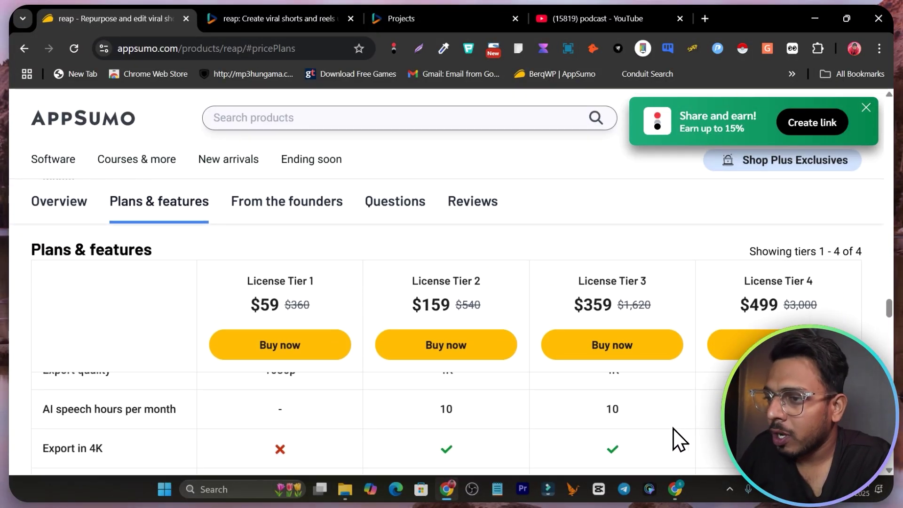
- Go back up to the AppSumo overview and look over reap's feature screenshots and deal summary
{"action": "scroll", "coordinate": [380, 410], "scroll_direction": "up", "scroll_amount": 20}
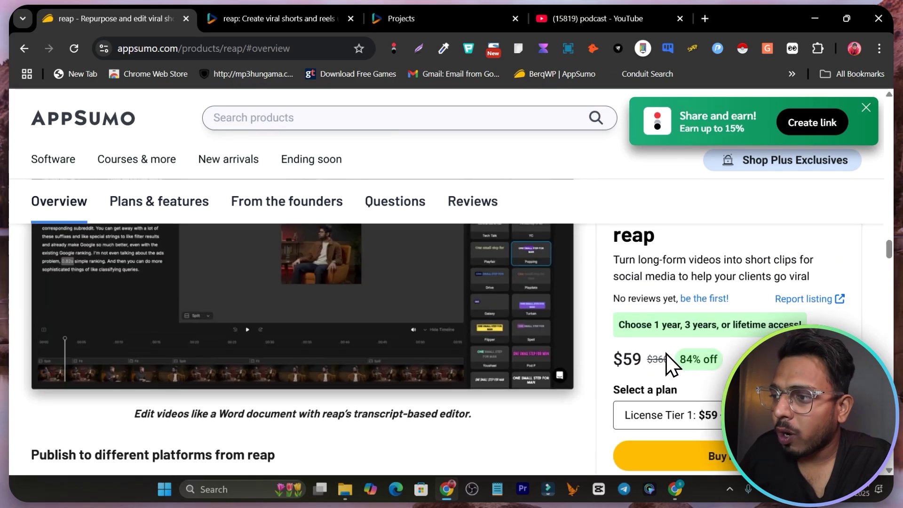
{"action": "scroll", "coordinate": [636, 284], "scroll_direction": "up", "scroll_amount": 10}
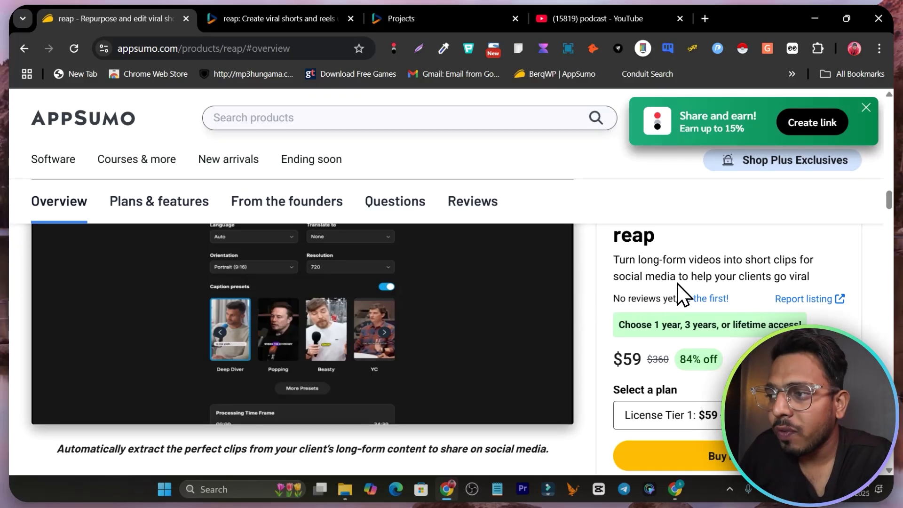
{"action": "scroll", "coordinate": [679, 282], "scroll_direction": "up", "scroll_amount": 1}
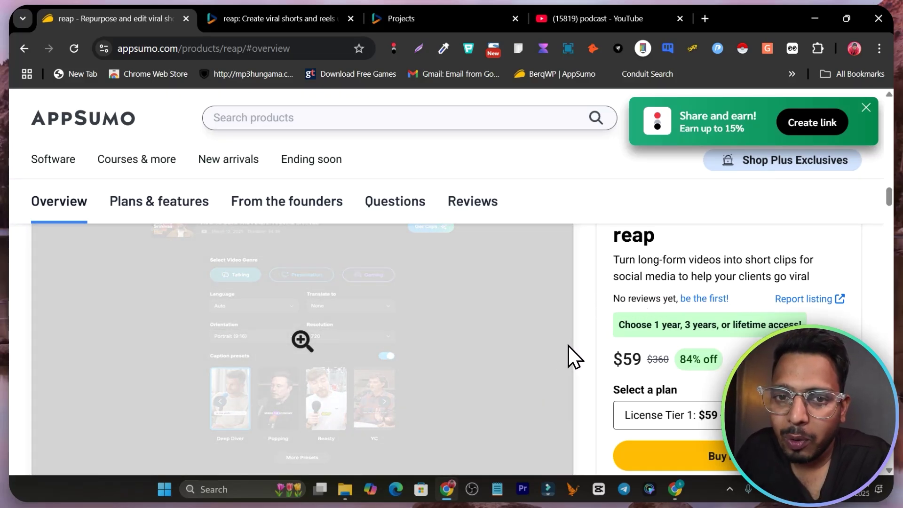